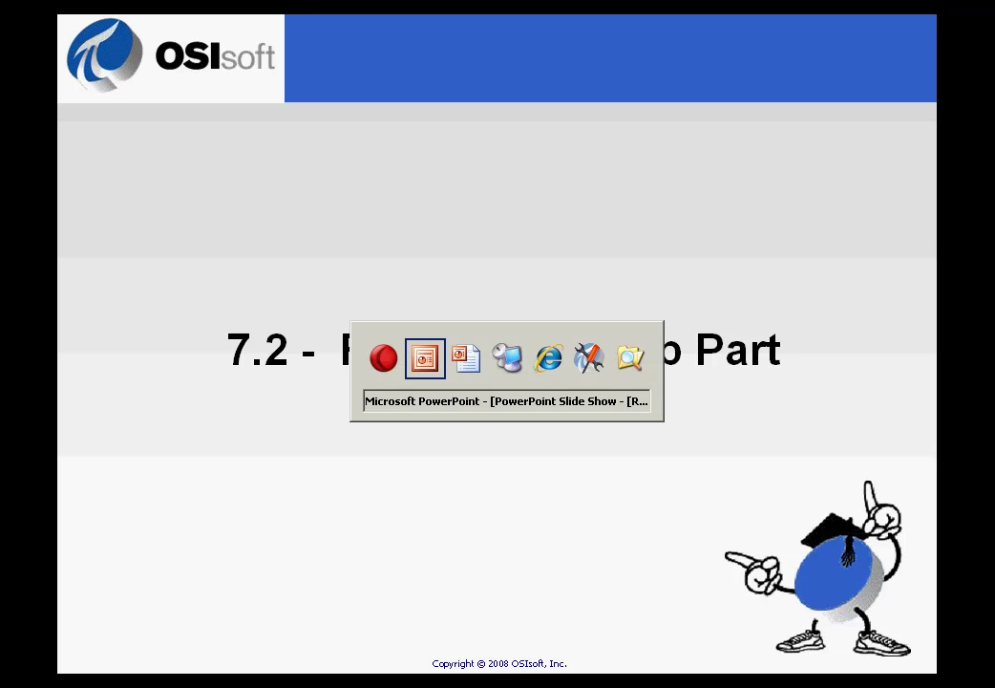
key(alt+Tab)
key(alt+Tab)
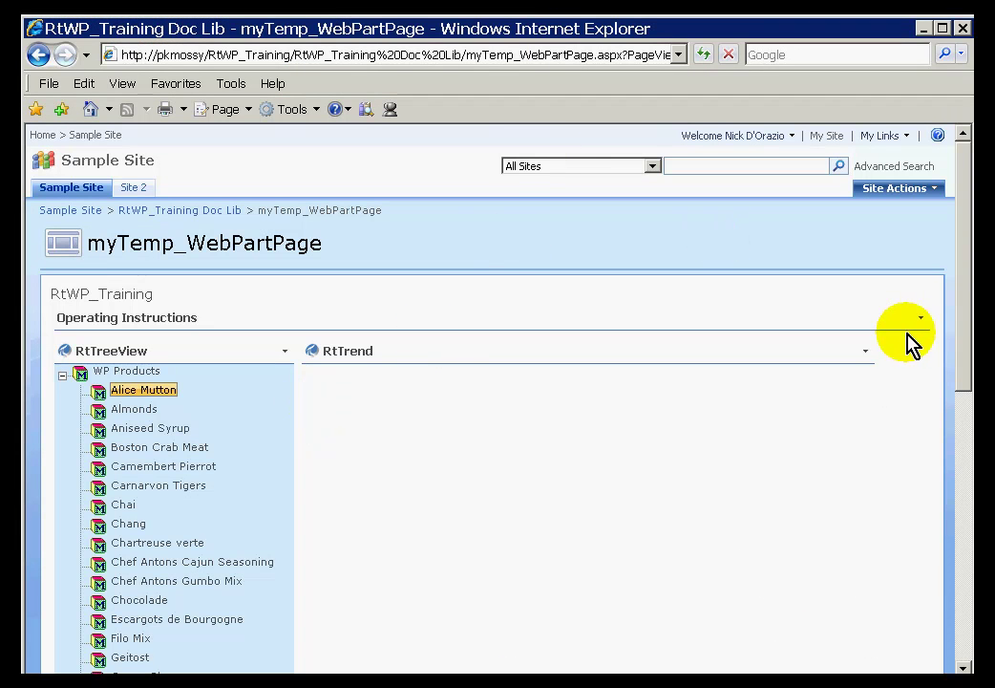
Restore the RtTrend web part so its chart appears, and select the WP Products root
click(864, 354)
click(747, 370)
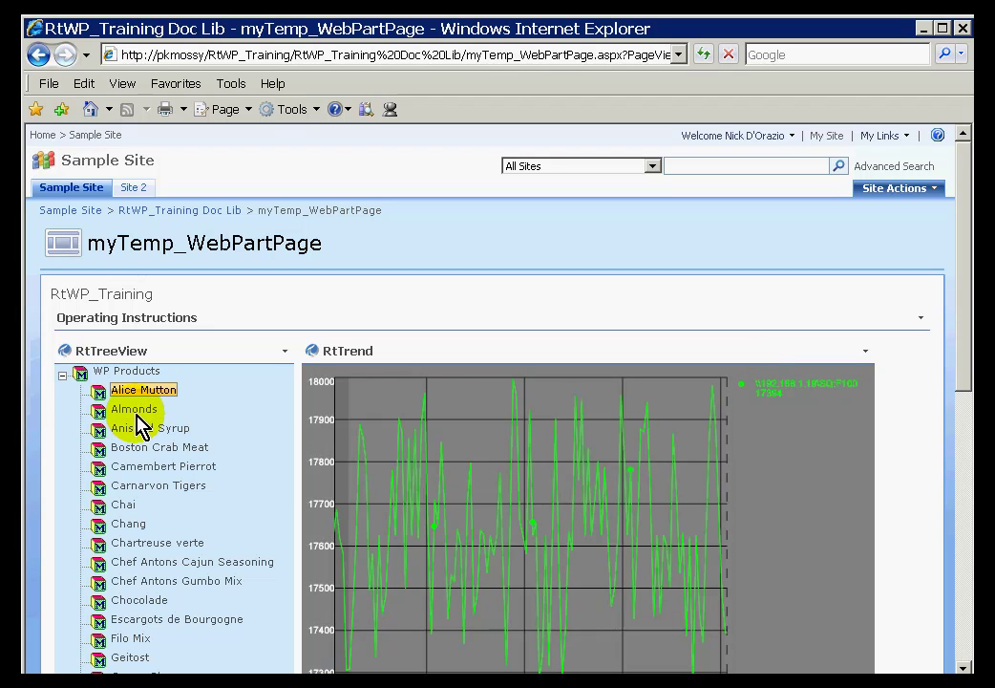
click(100, 372)
Plot Alice Mutton, Almonds, Camembert Pierrot, Boston Crab Meat, then Aniseed Syrup from the tree
click(123, 391)
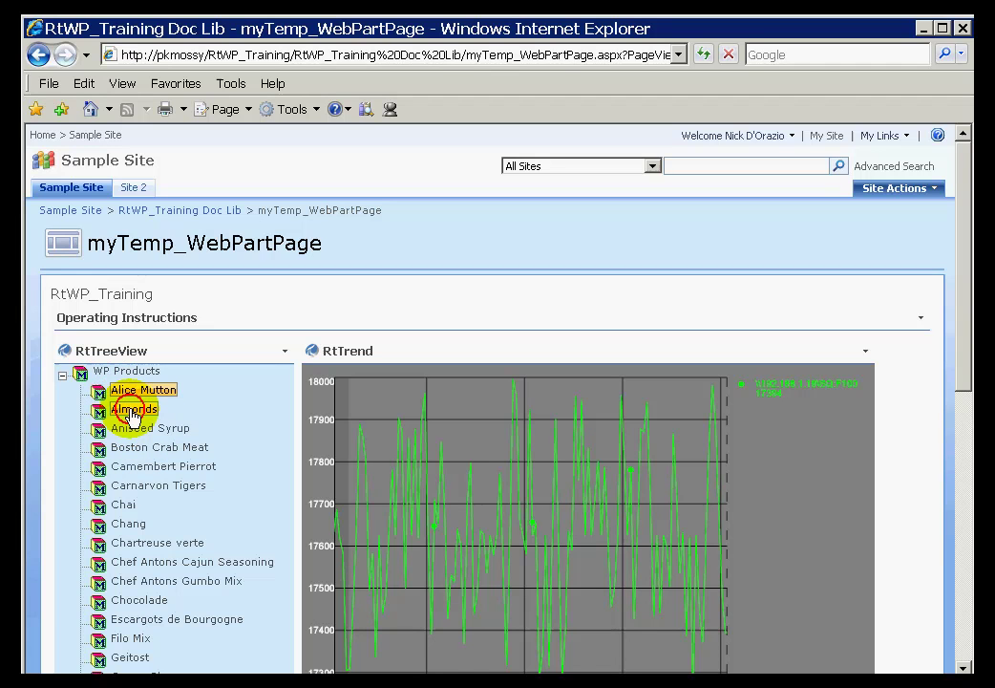
click(132, 410)
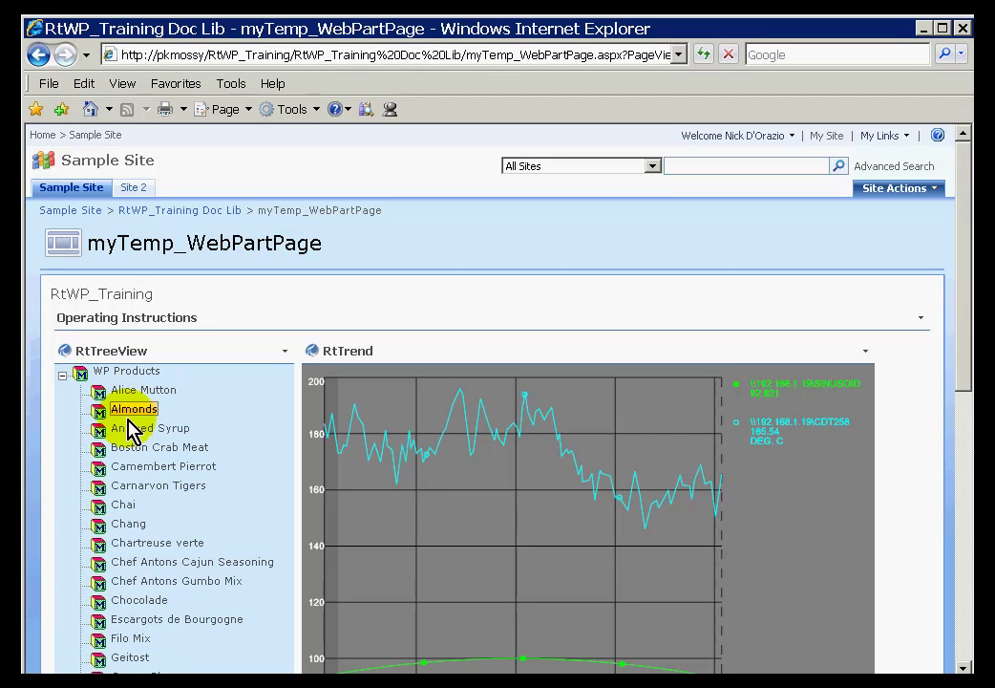
click(128, 470)
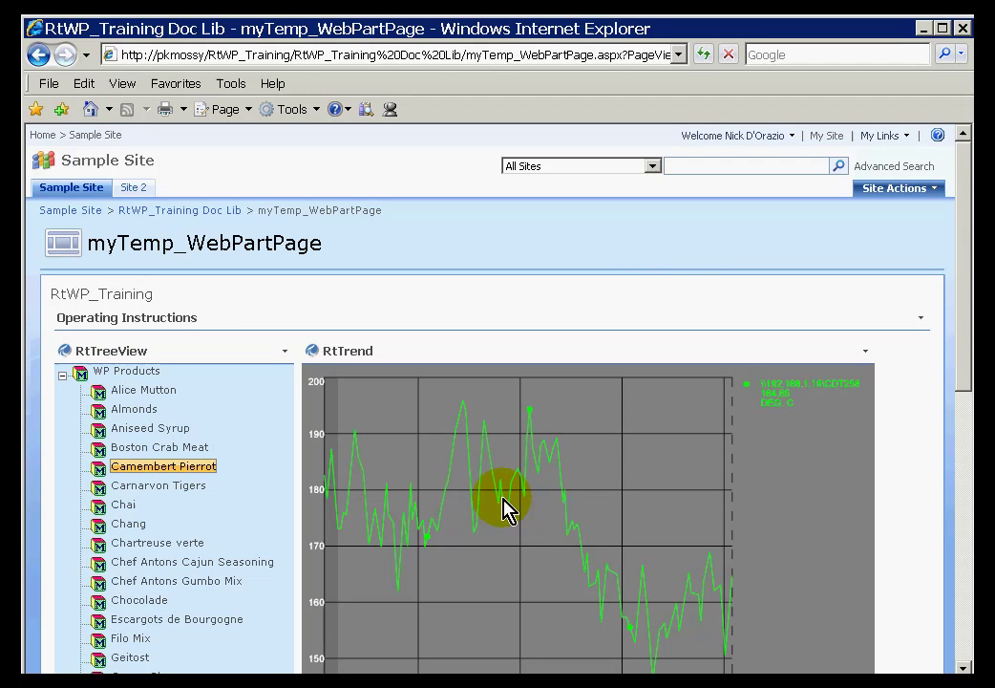
ctrl+click(157, 447)
click(137, 430)
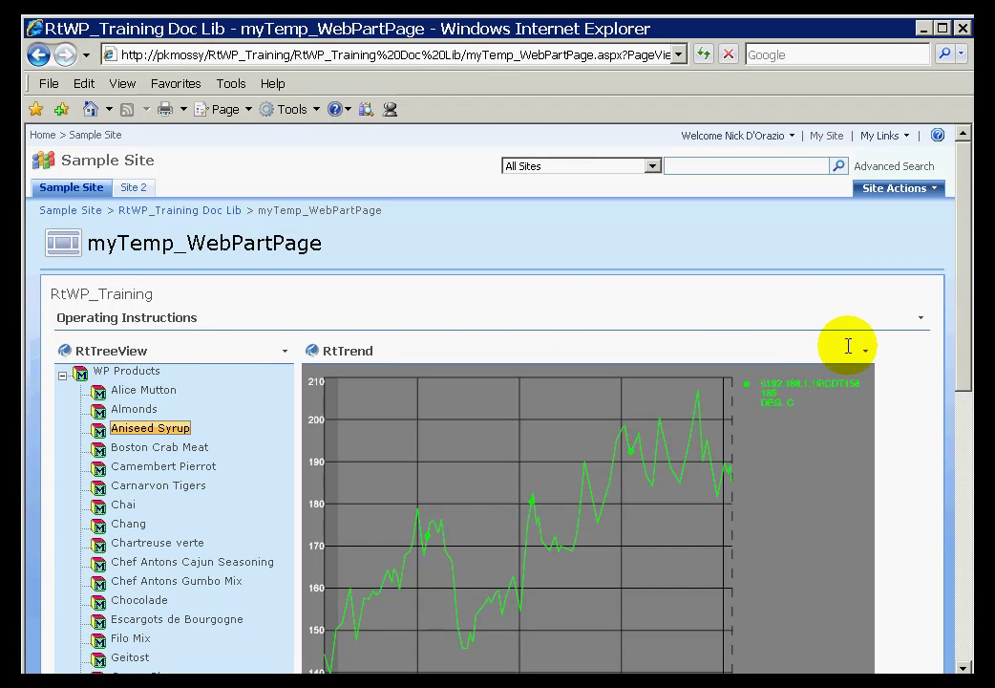
click(921, 317)
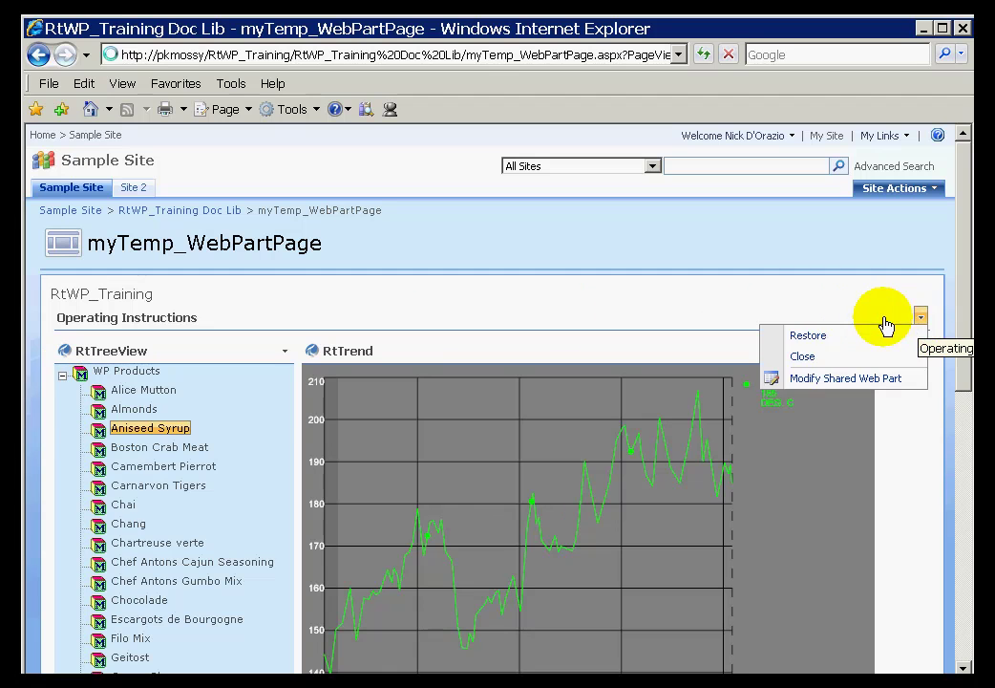
Restore the Operating Instructions list, then select Carnarvon Tigers, Chartreuse verte and Almonds
click(805, 335)
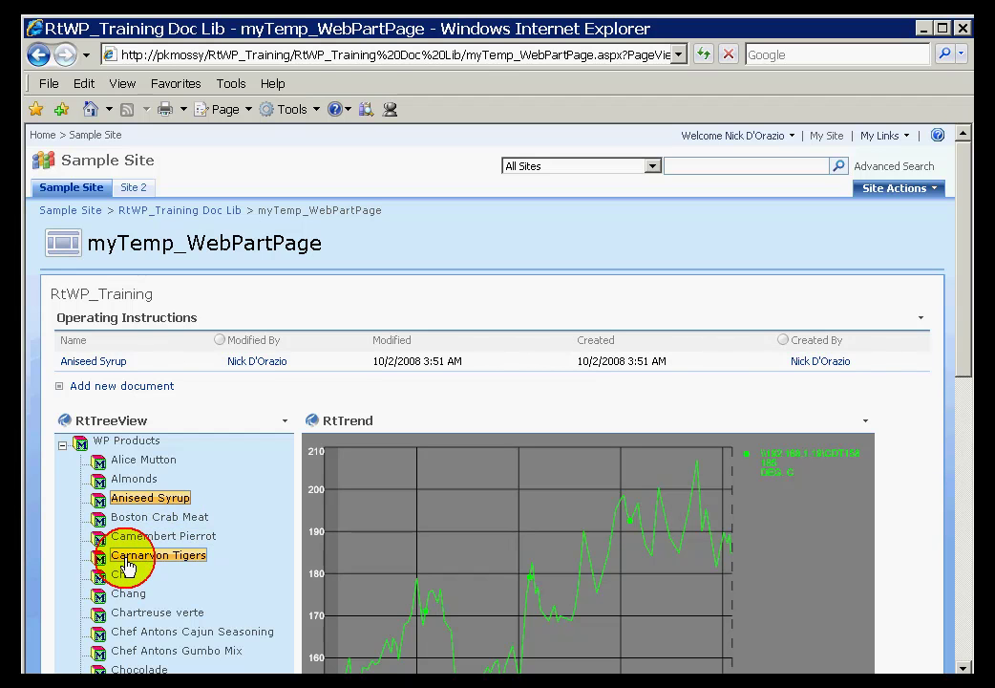
click(124, 561)
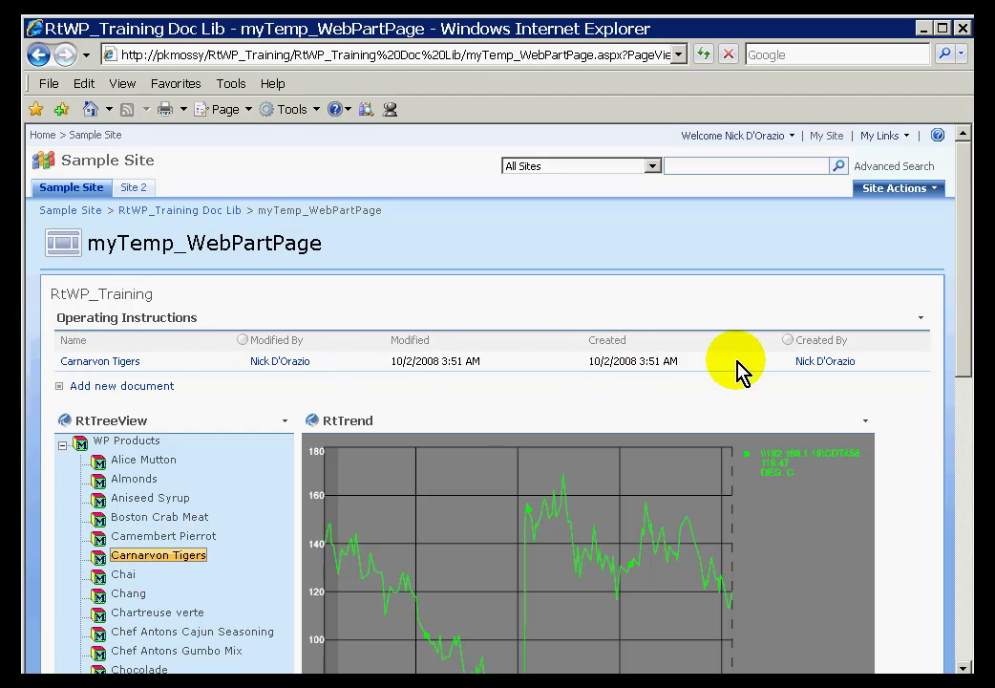
click(84, 362)
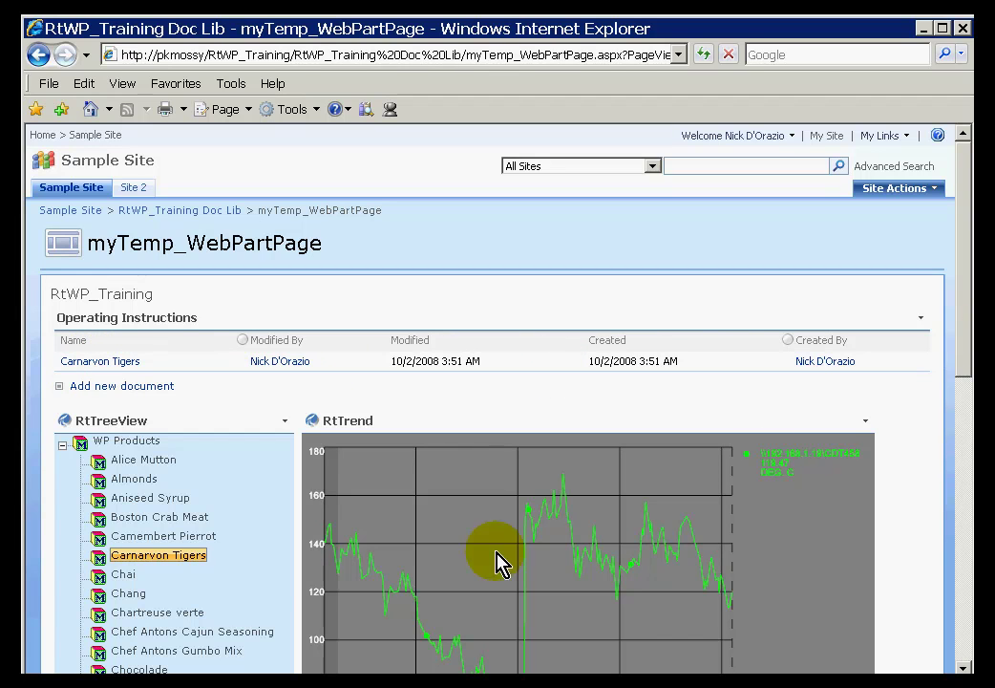
click(134, 616)
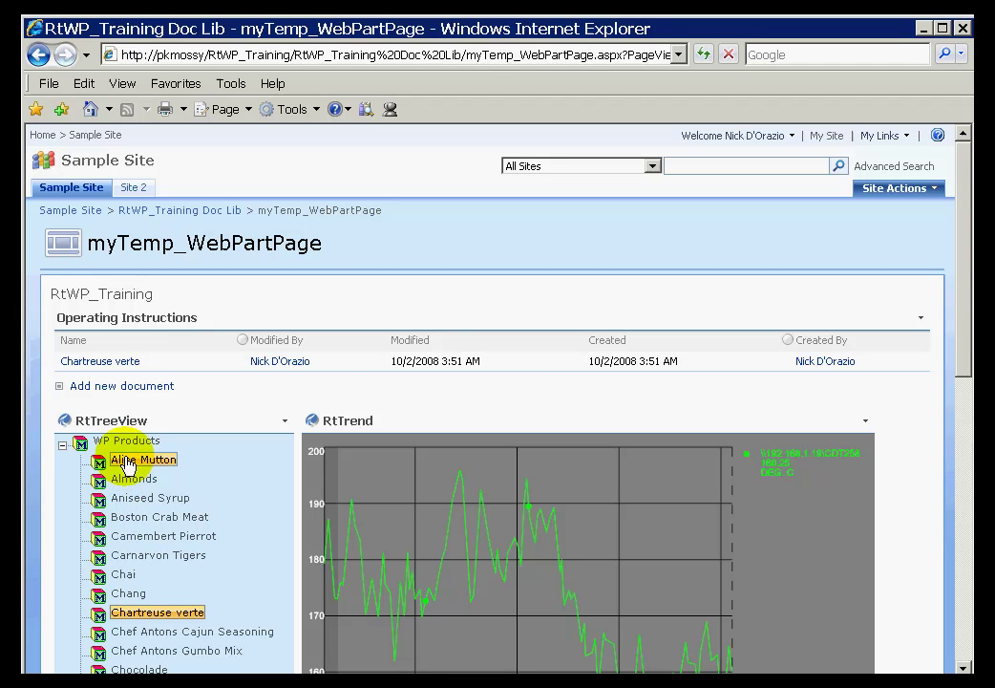
click(129, 484)
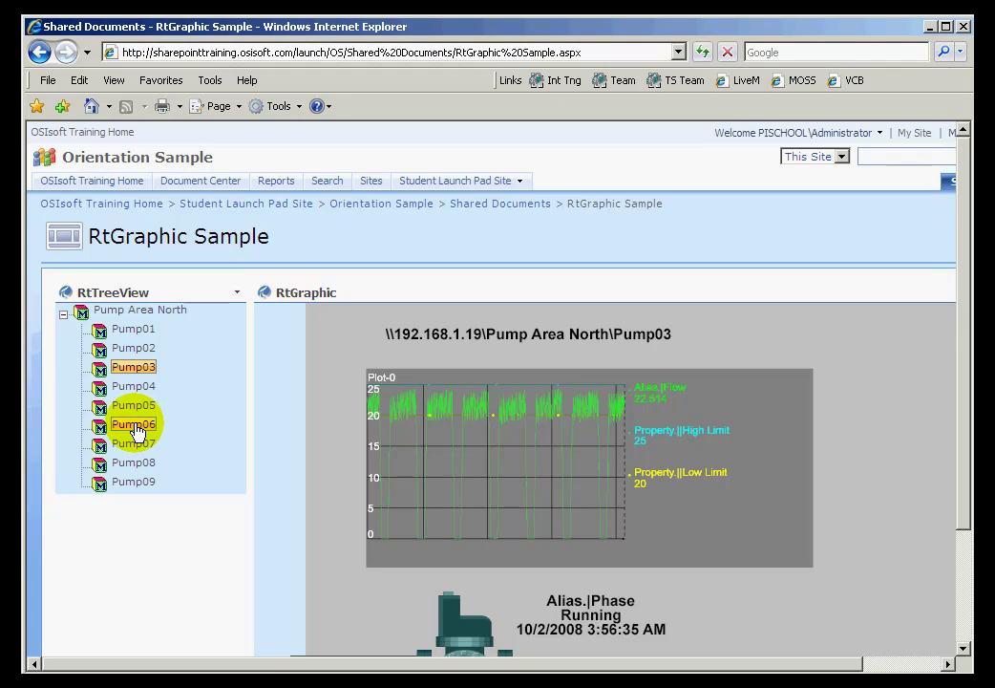
Show Pump06, then Pump08, then Pump01 in the RtGraphic, ending on Pump01's flow and limits
click(134, 426)
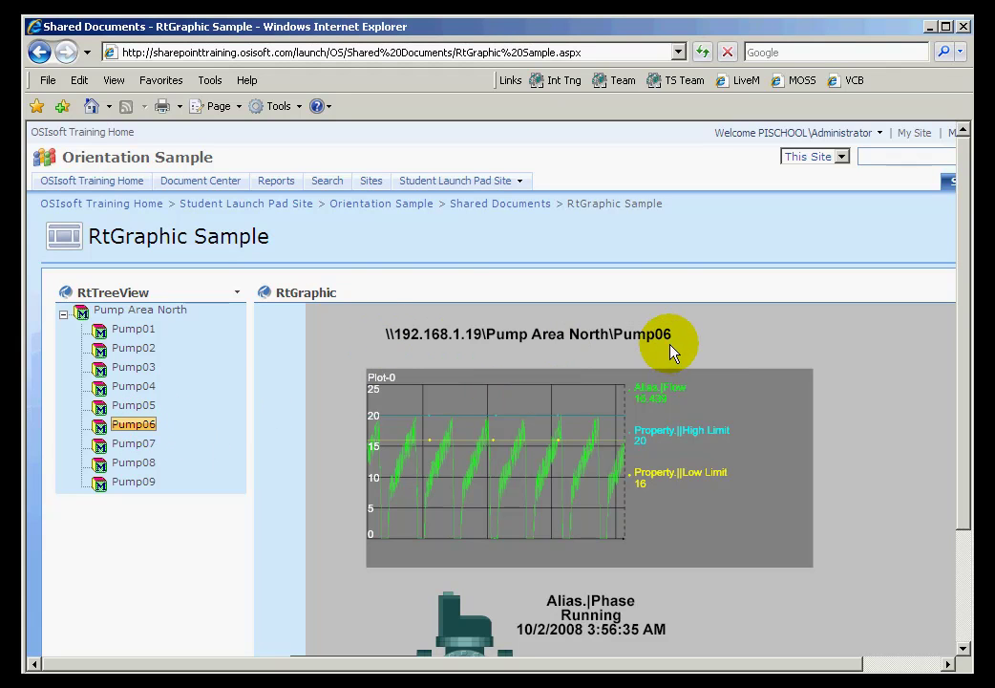
click(148, 333)
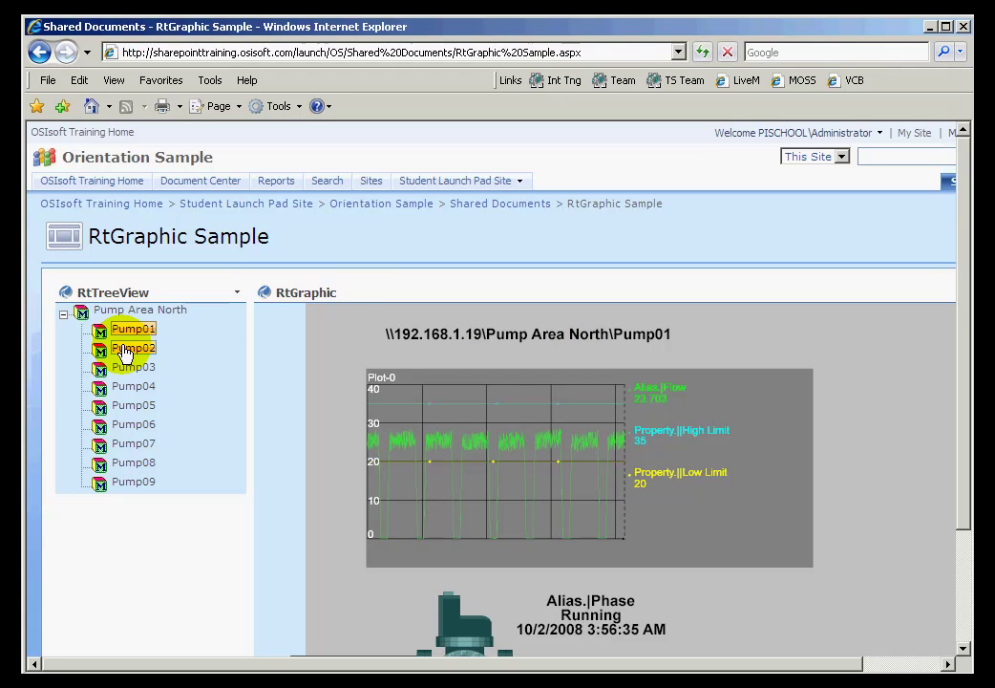
click(130, 468)
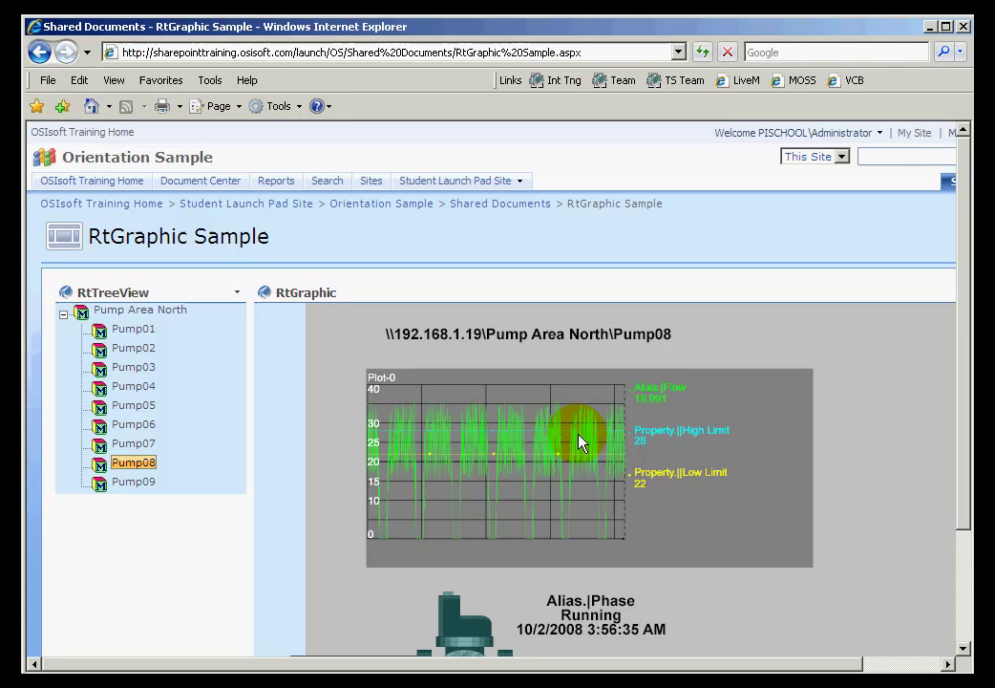
click(127, 330)
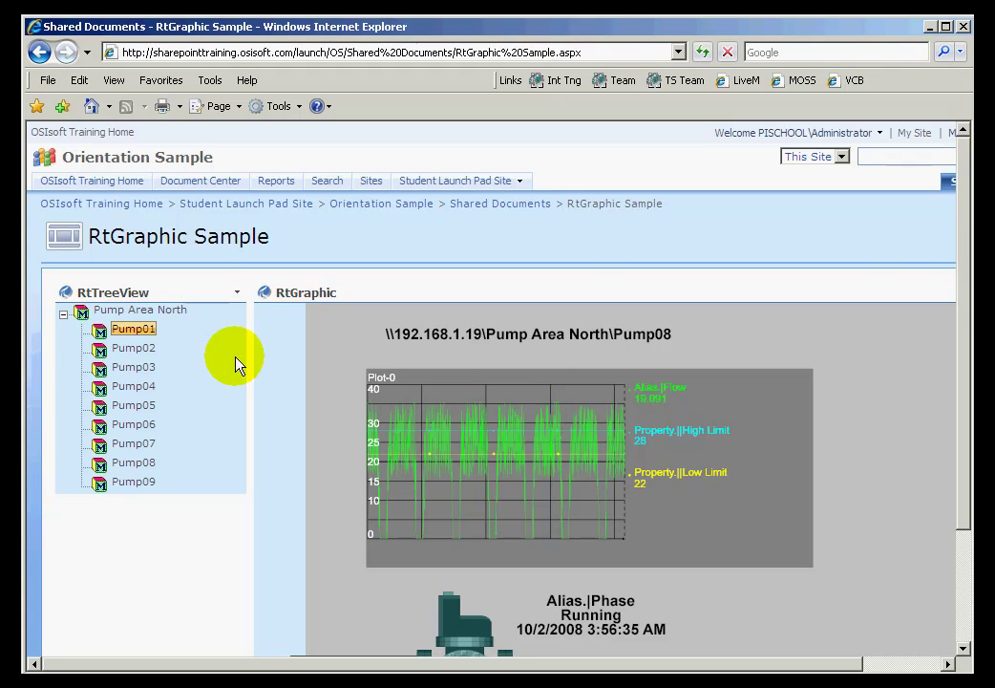
click(134, 330)
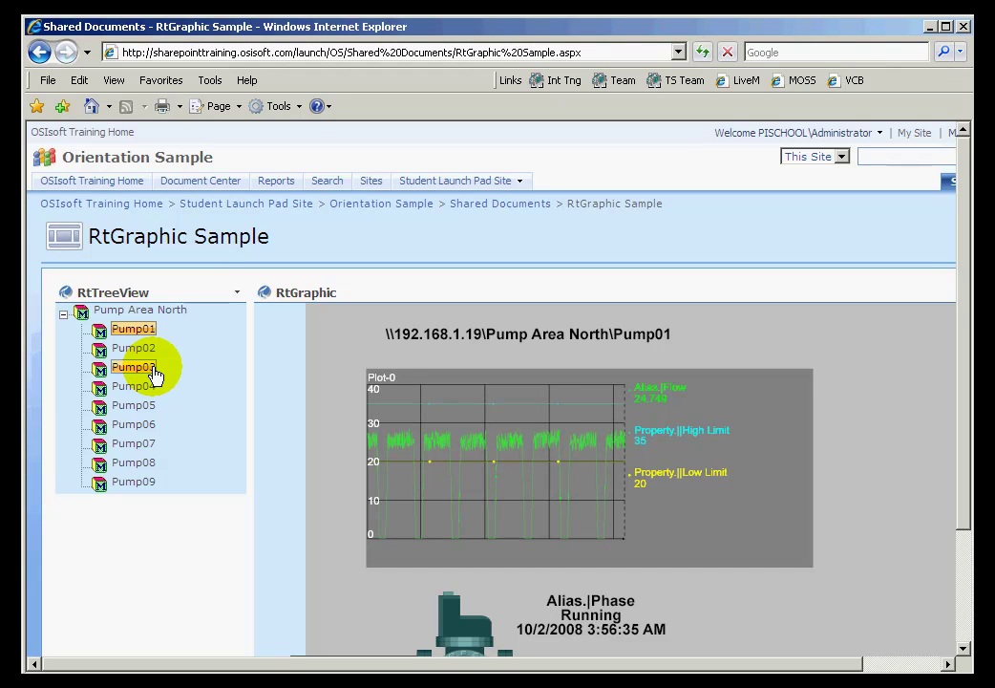
key(alt+Tab)
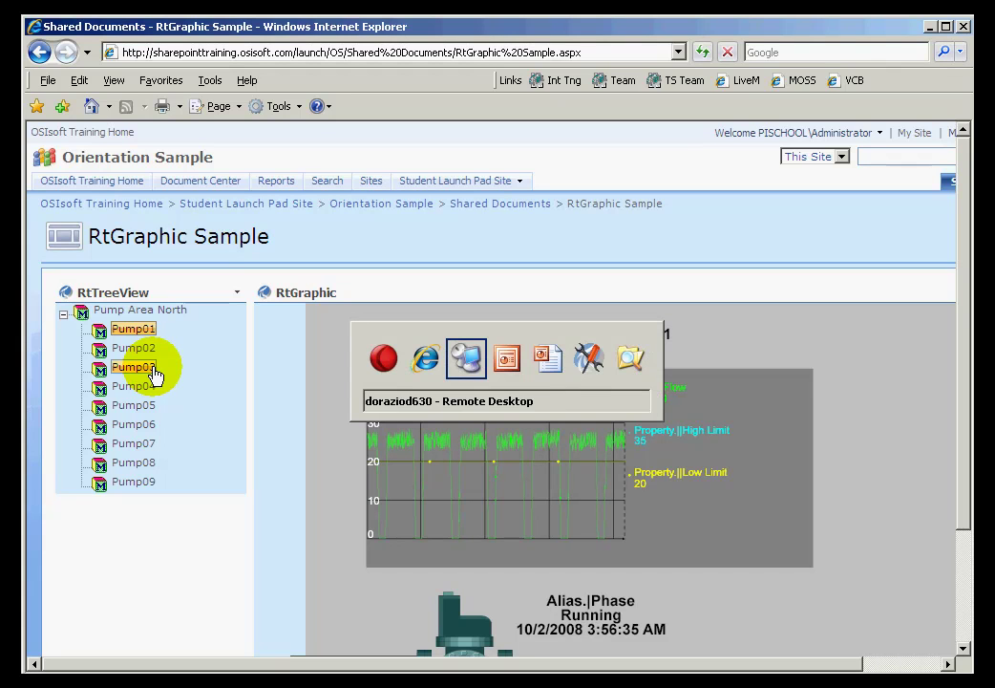
In PI SMT, select Pump Area North and expand Pump02 to list its aliases
key(alt+Tab)
key(alt+Tab)
key(alt+Tab)
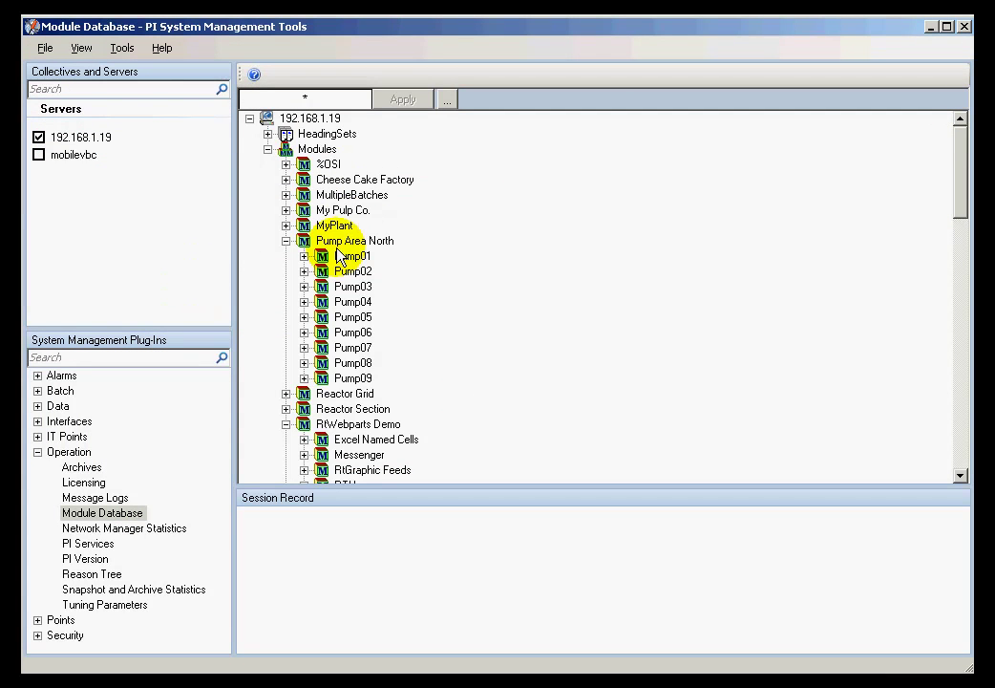
click(337, 243)
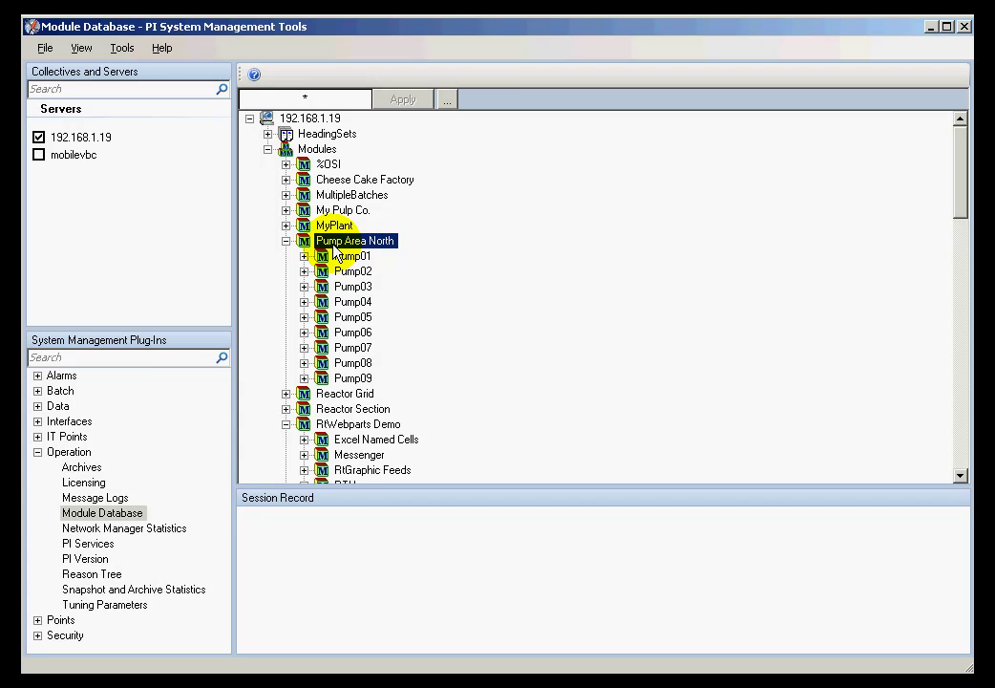
click(339, 258)
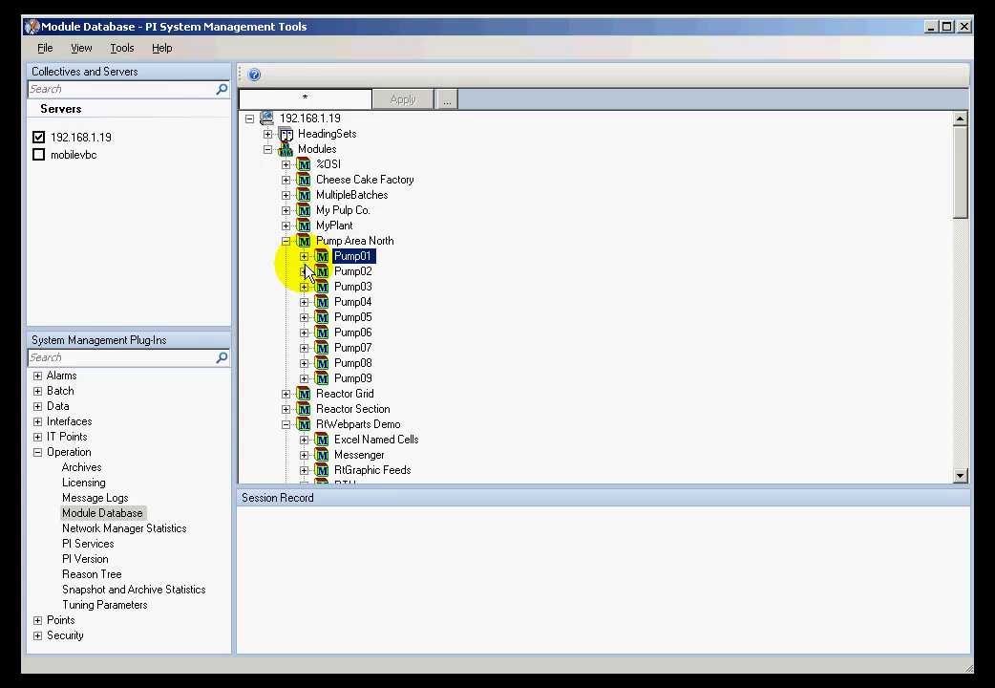
click(304, 272)
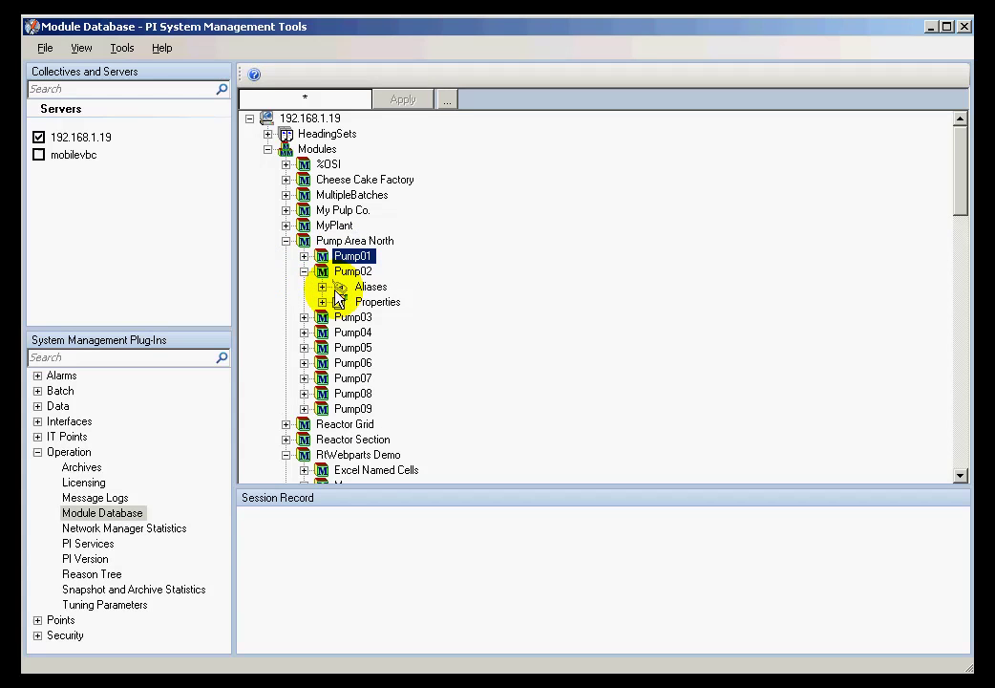
click(323, 287)
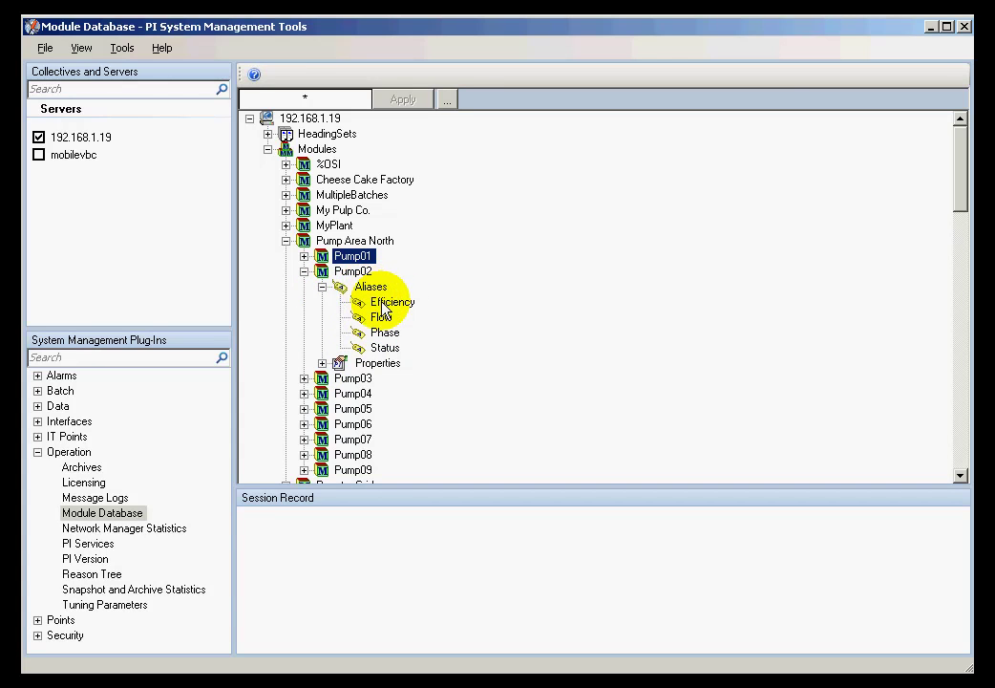
Expand Pump03's aliases, then collapse Pump03 and Pump02 again
click(304, 378)
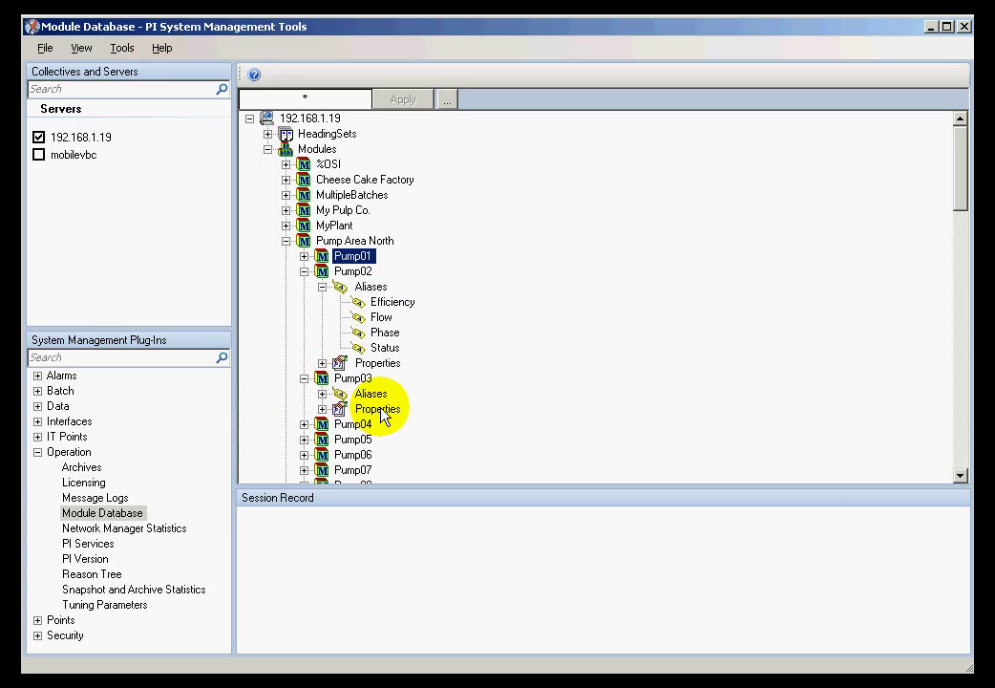
click(322, 394)
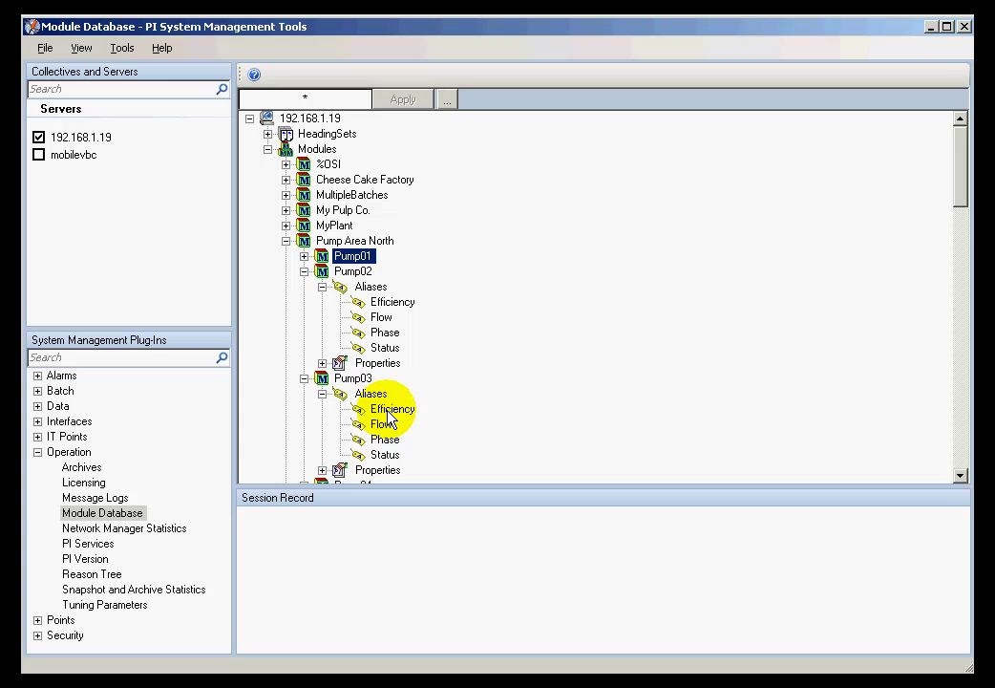
click(322, 393)
click(322, 287)
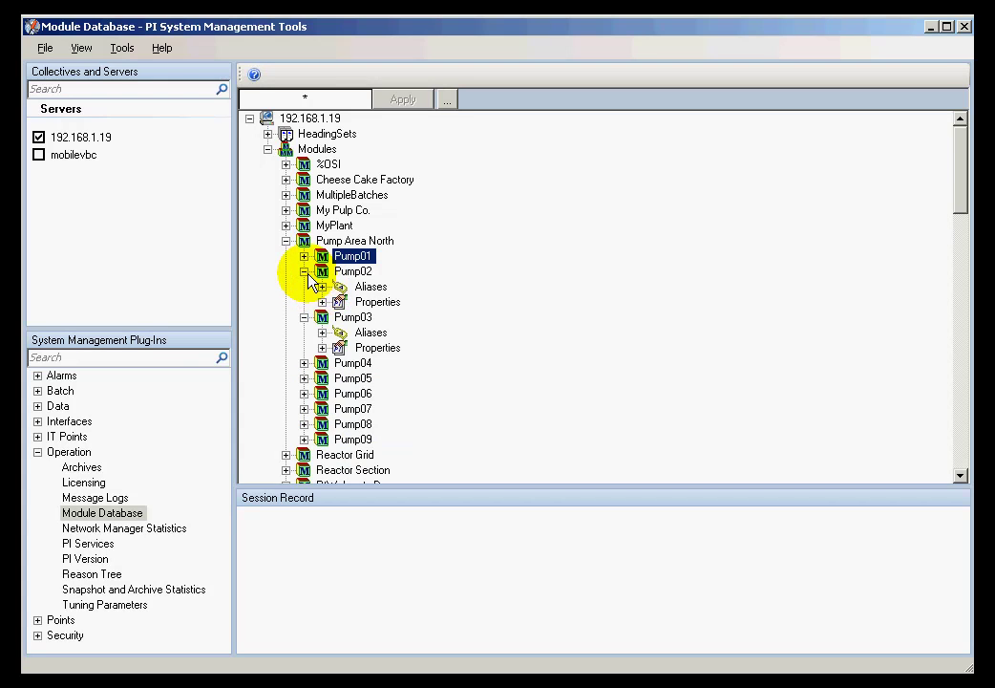
click(304, 271)
click(304, 287)
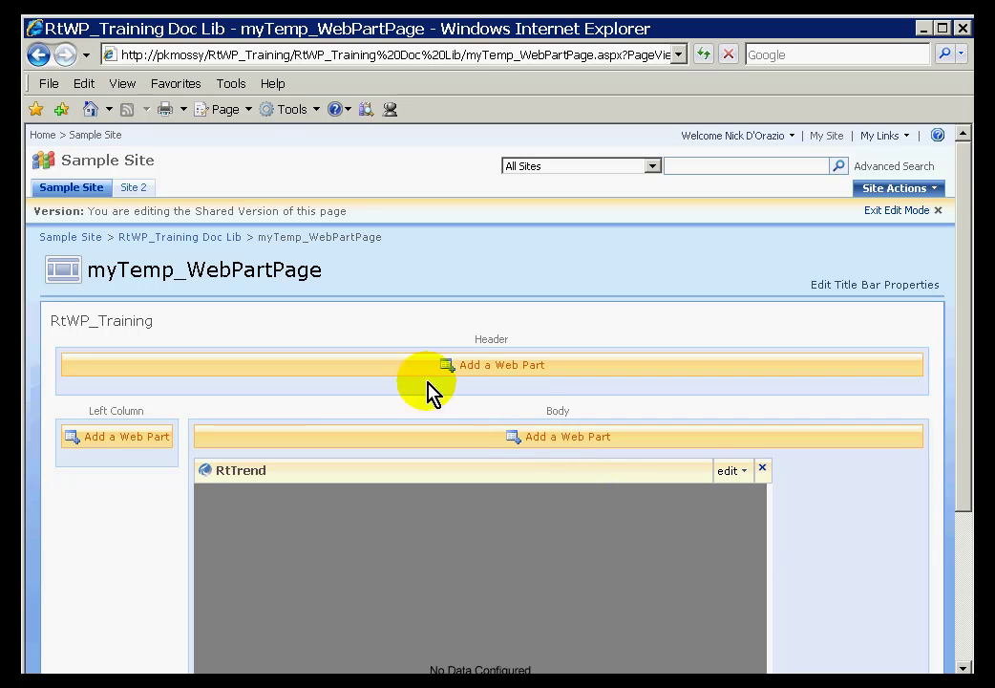
Add the RtTreeView web part from RtWebParts to the Left Column
click(131, 442)
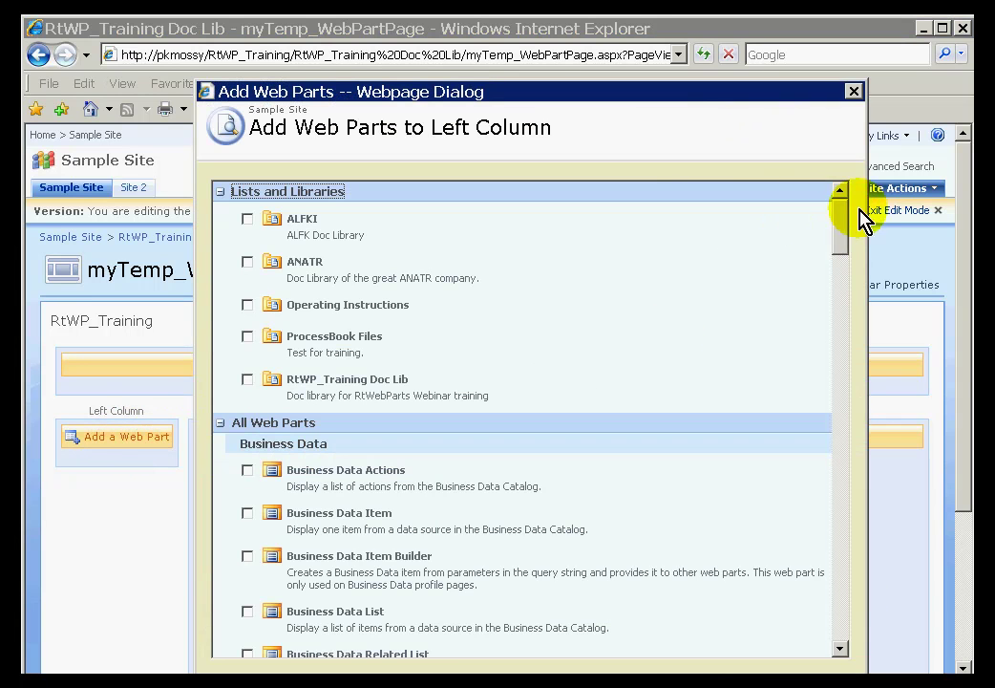
drag(846, 242, 847, 532)
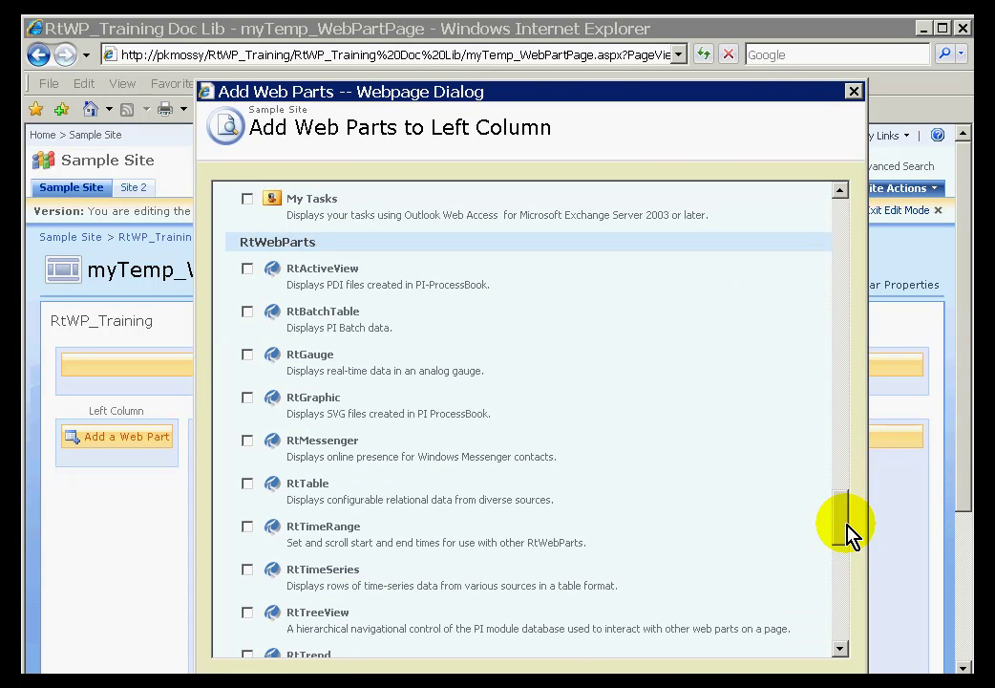
click(248, 612)
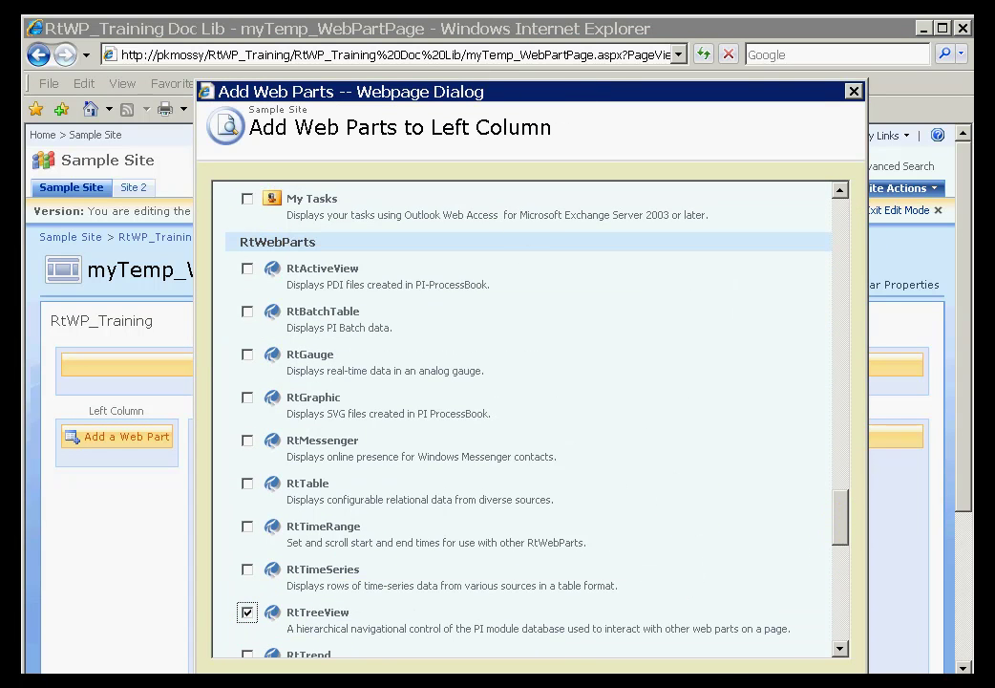
key(Return)
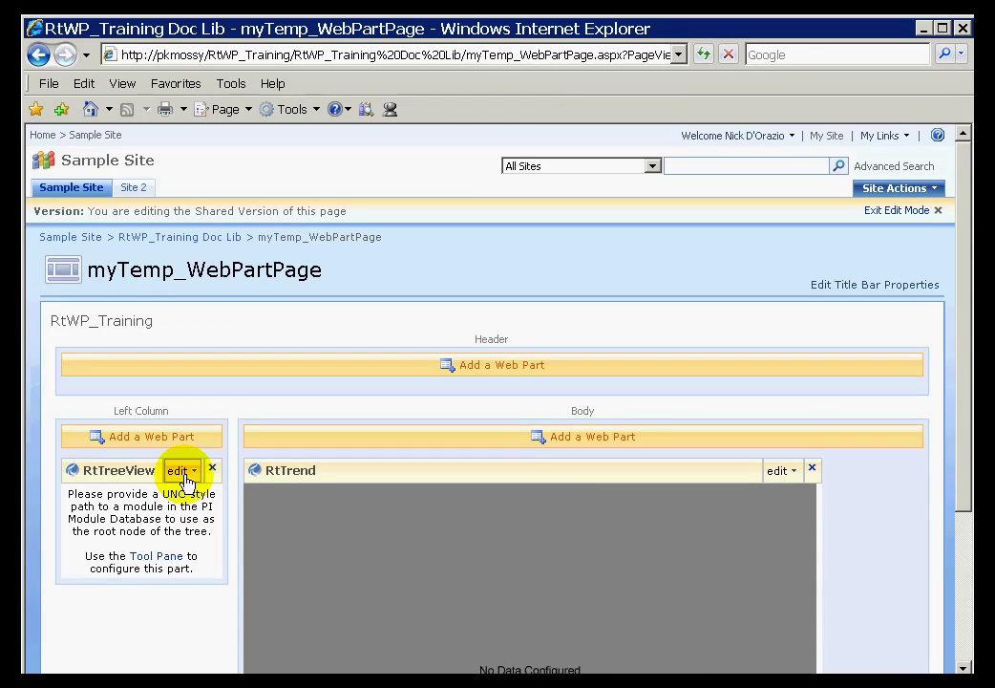
Modify the RtTreeView's shared settings and open the Browse dialog for server 192.168.1.19
click(189, 474)
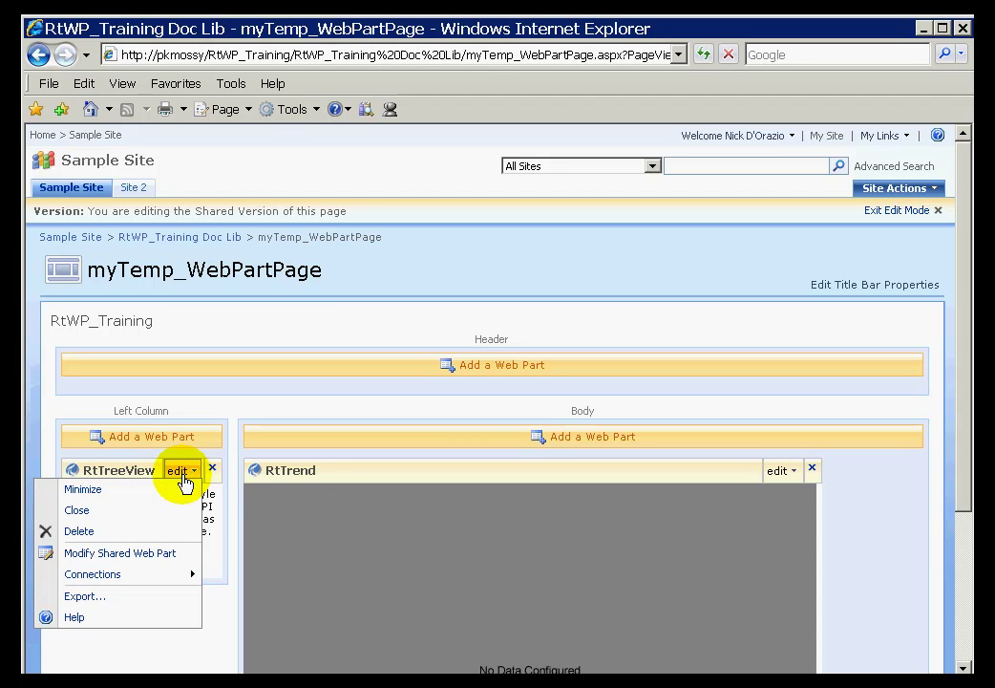
click(142, 554)
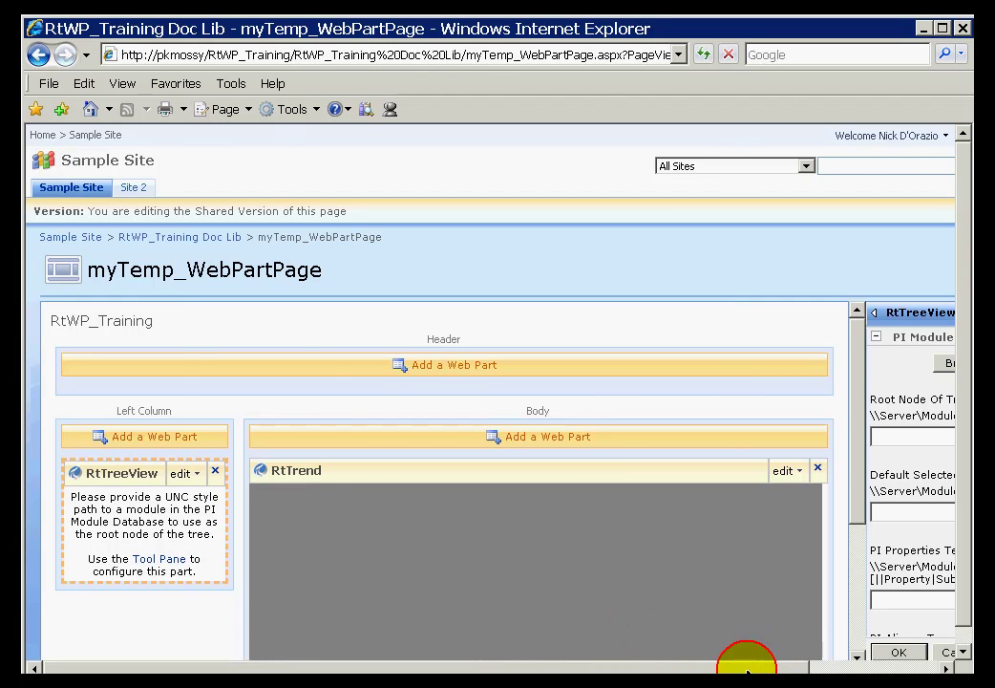
click(945, 667)
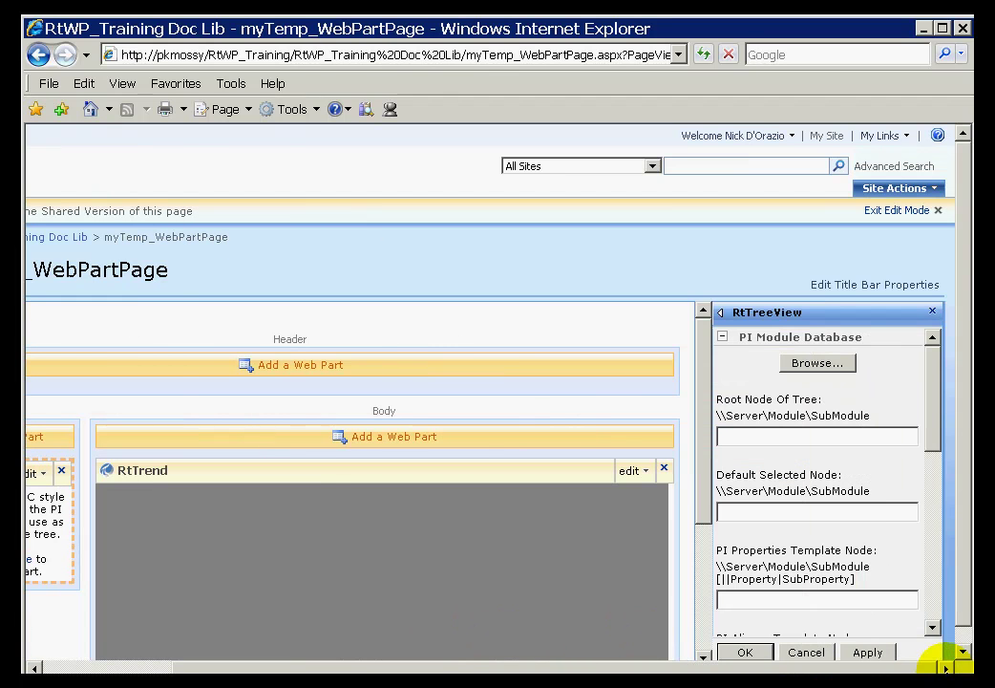
click(935, 432)
mouse_move(934, 432)
mouse_down()
mouse_move(933, 450)
mouse_move(935, 428)
mouse_up()
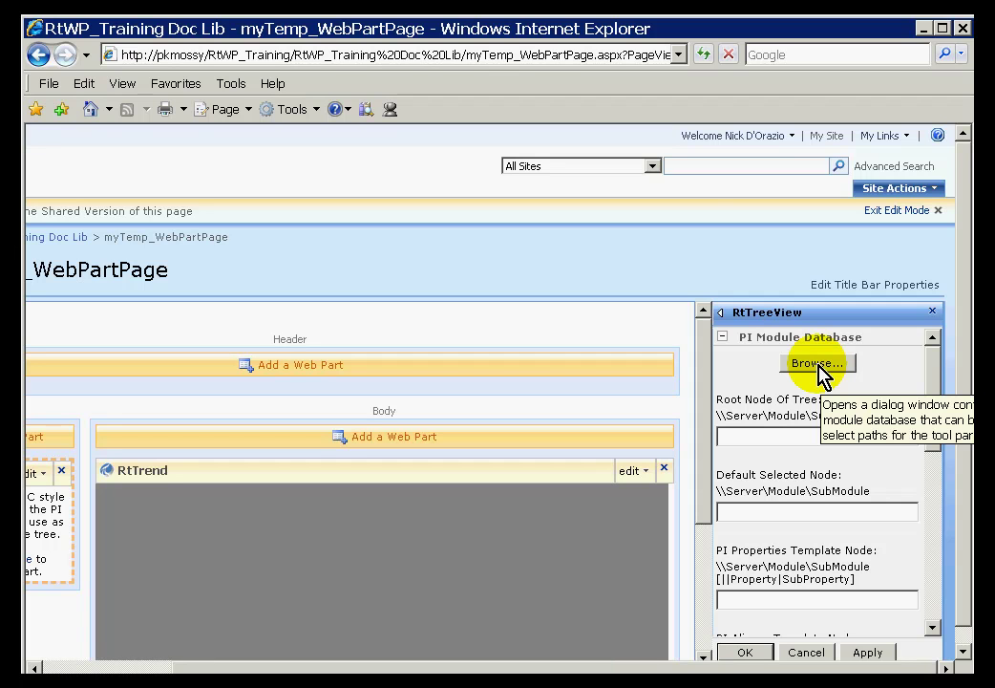
click(819, 367)
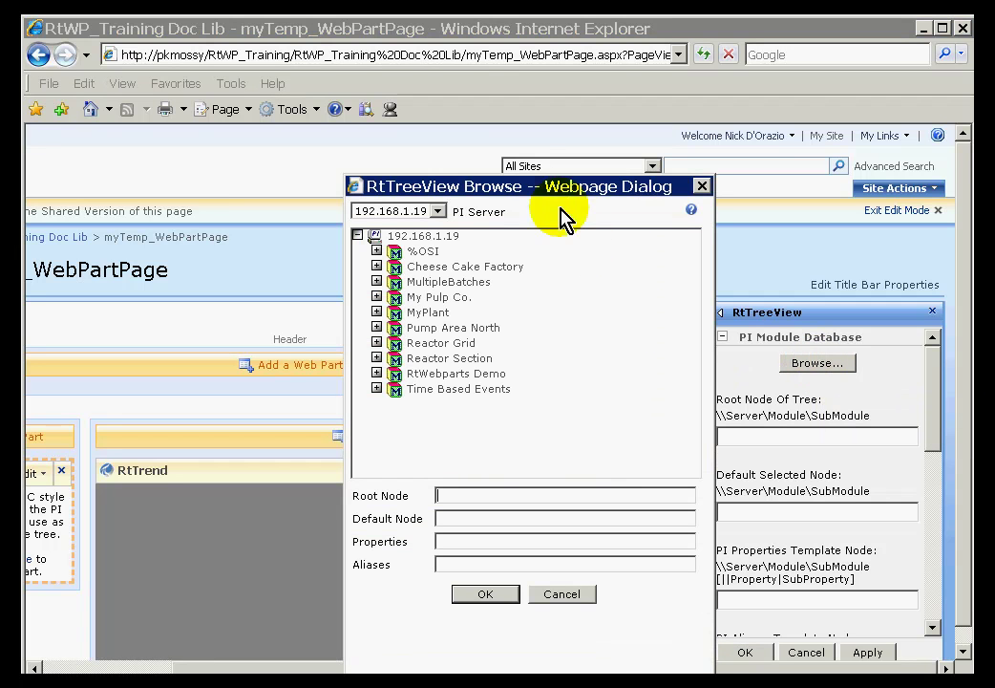
Expand Pump Area North and drag it into the Root Node field
drag(522, 189, 485, 112)
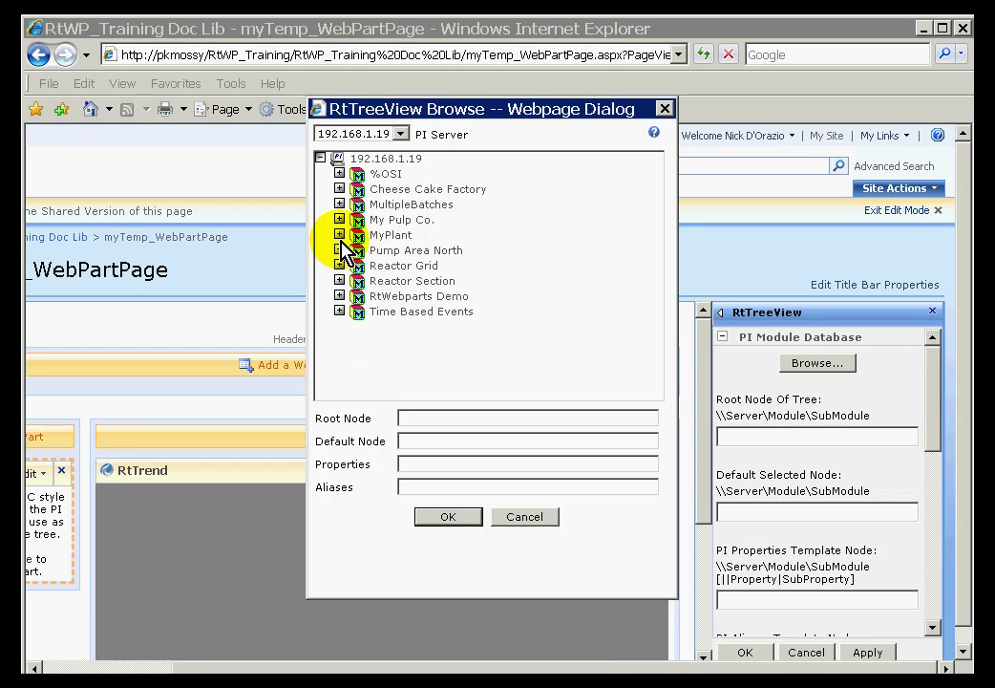
click(339, 250)
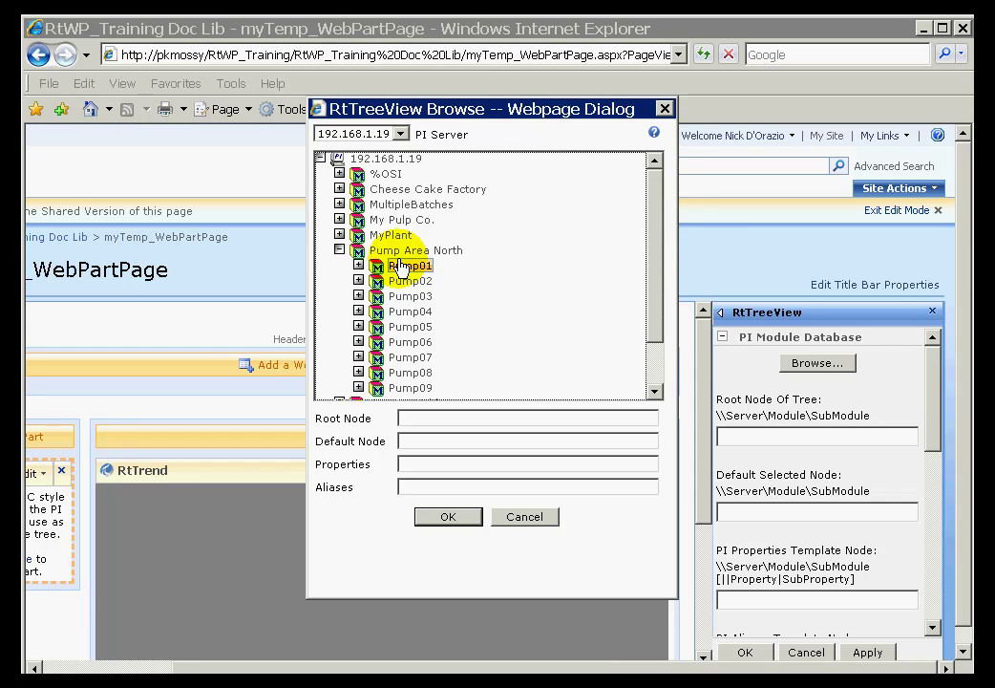
click(358, 266)
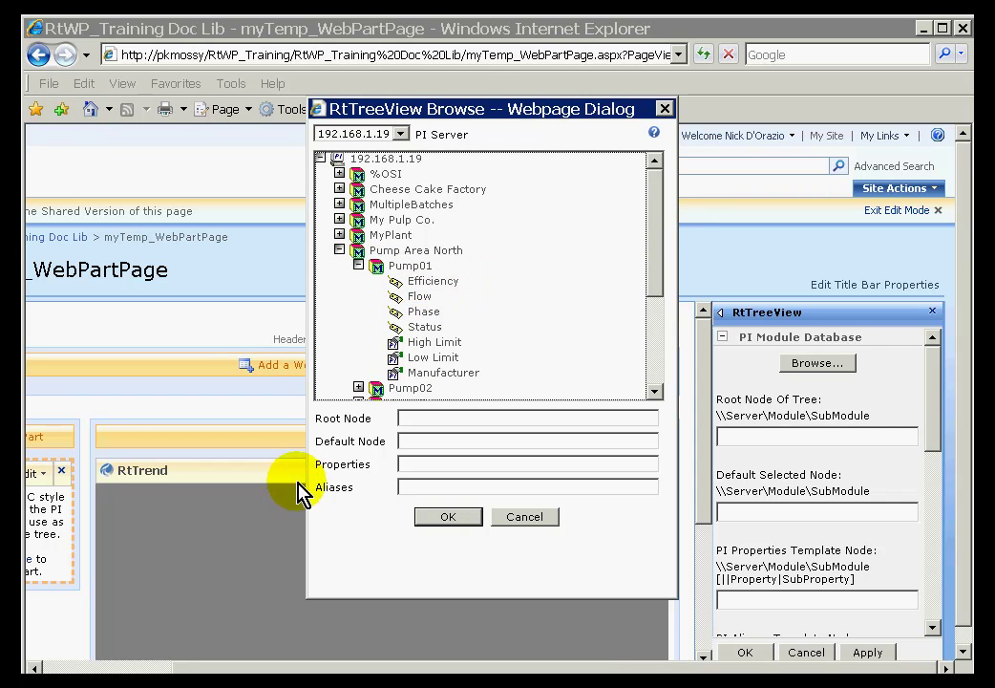
click(436, 252)
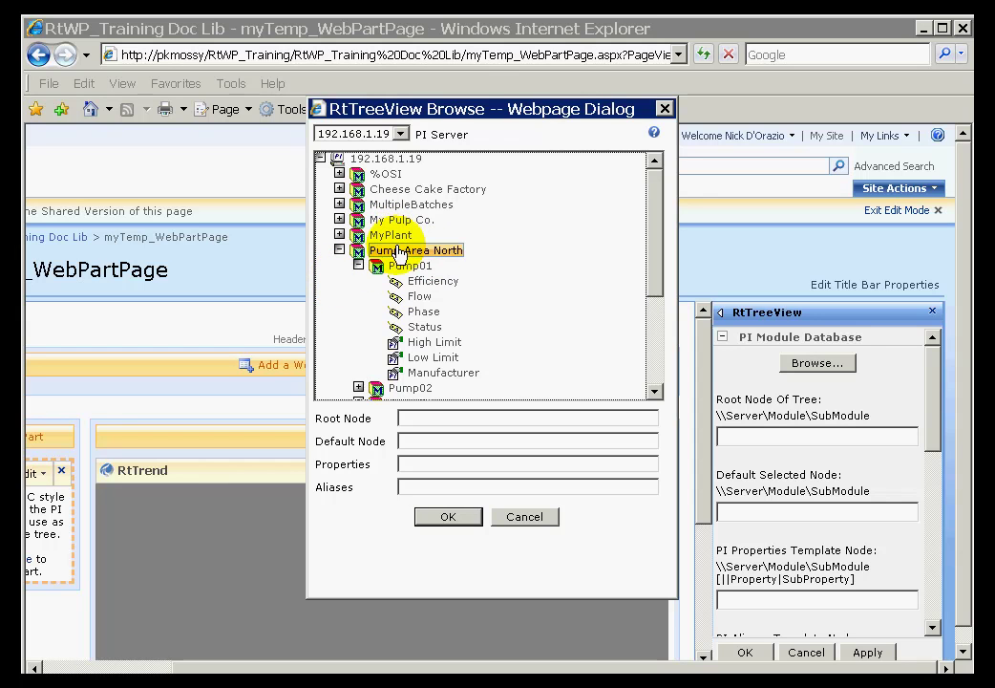
click(400, 252)
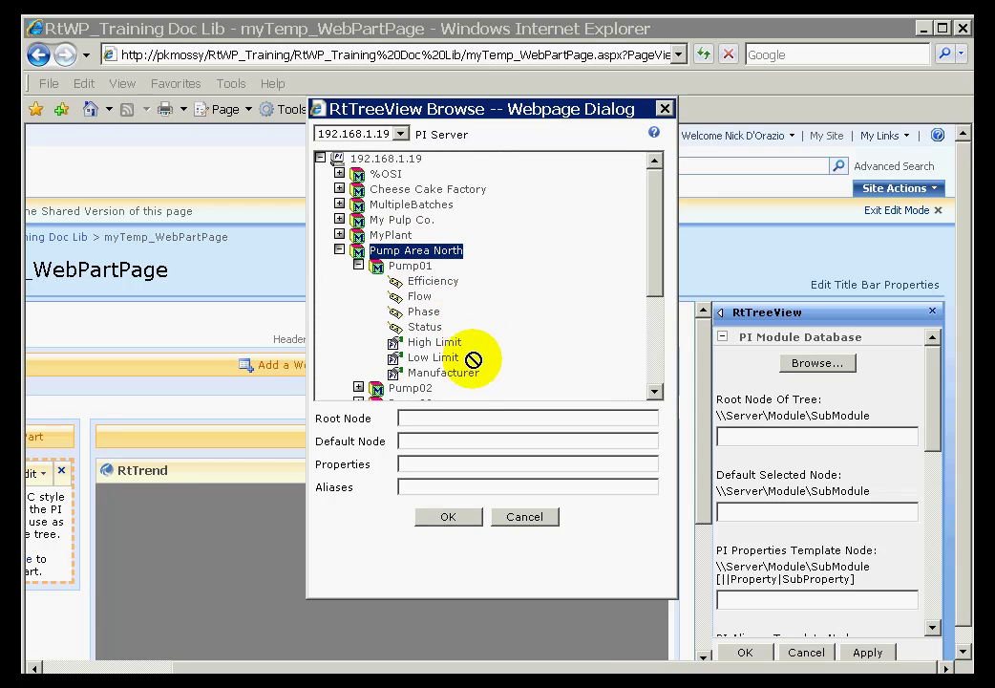
scroll(474, 387, down, 1)
drag(478, 401, 473, 412)
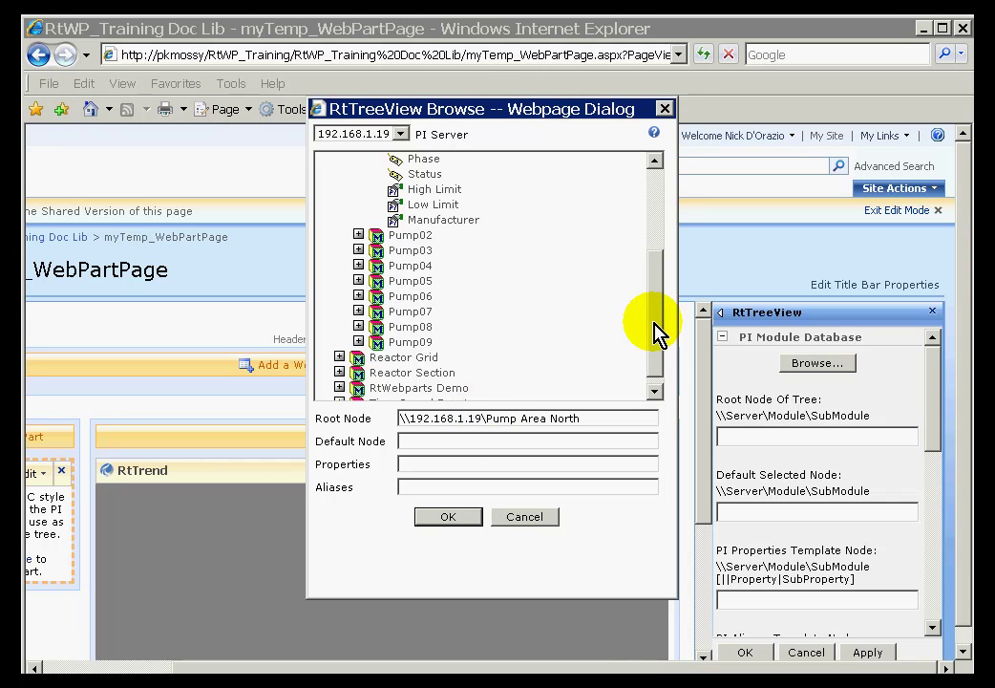
Drag Pump01 into the Default Node field, then check the Aliases and Properties values
drag(653, 333, 656, 283)
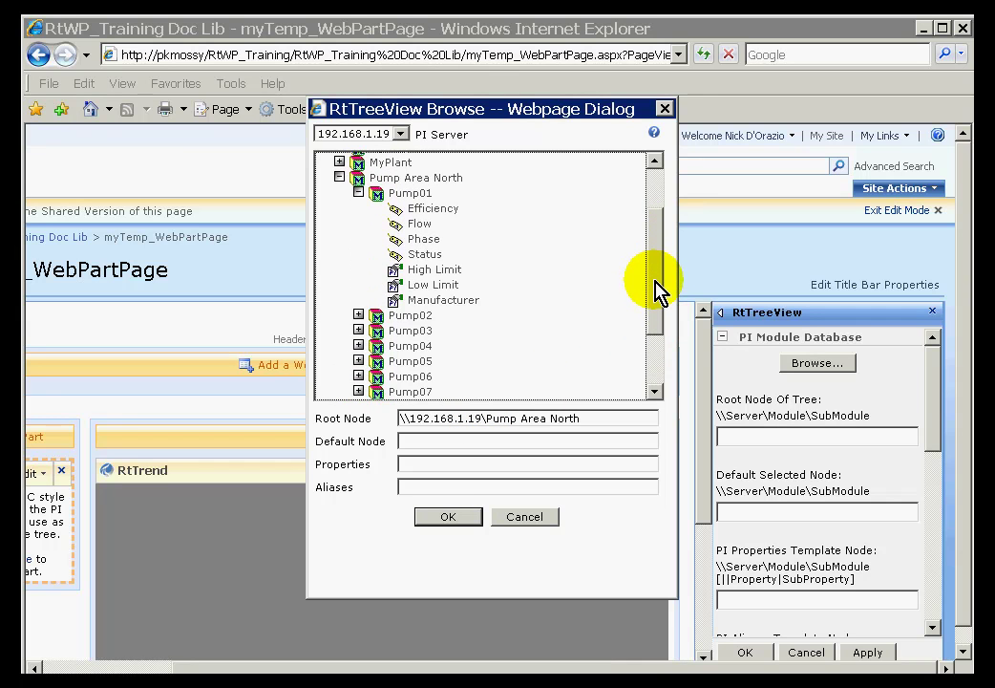
click(359, 192)
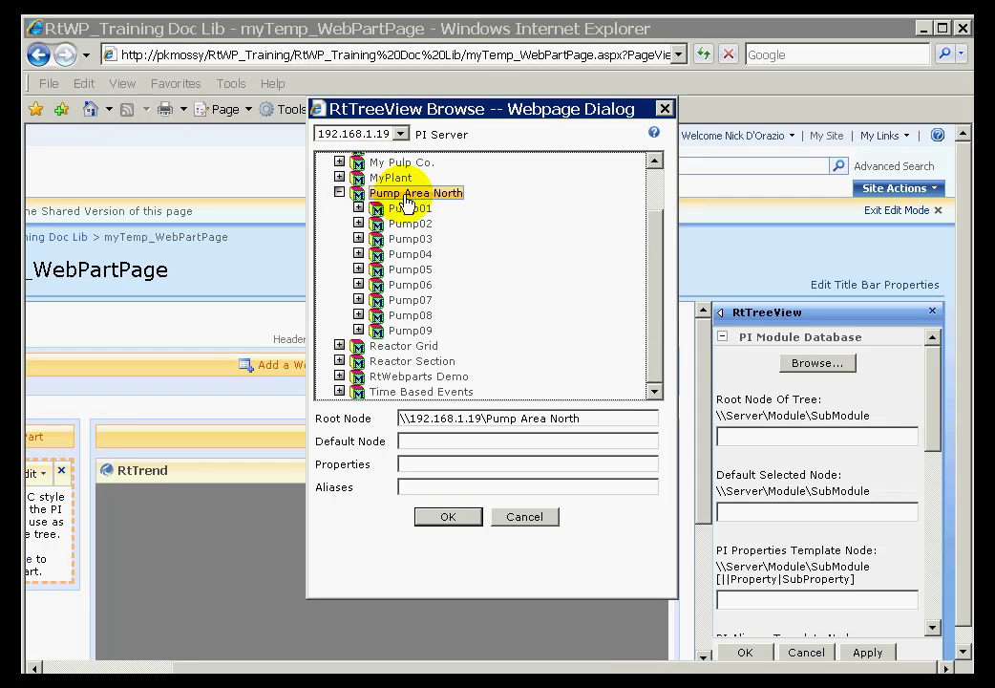
click(403, 215)
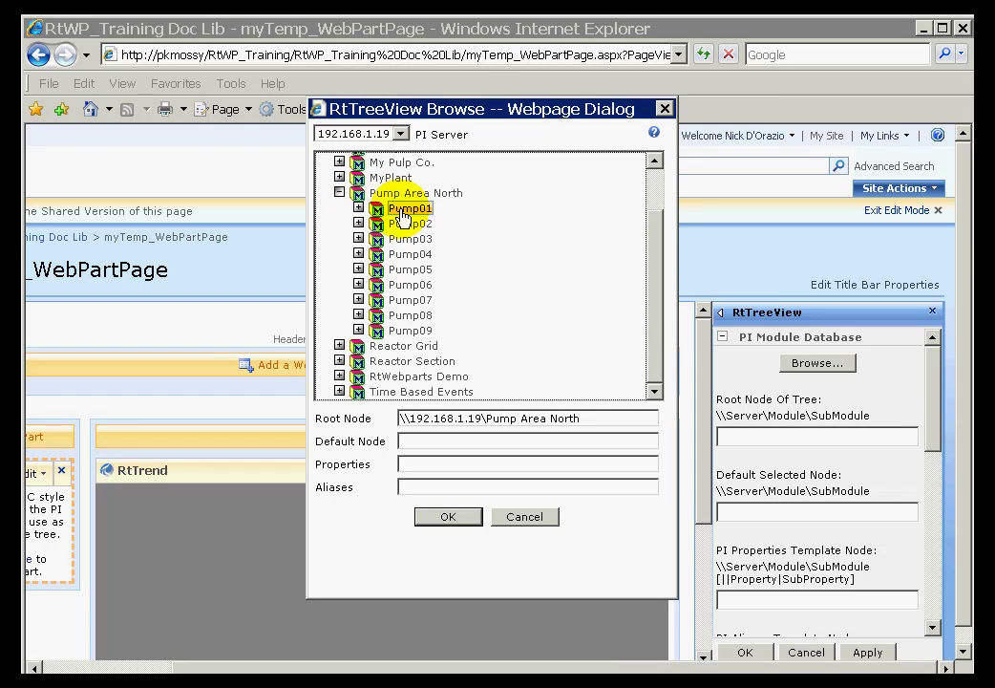
drag(401, 216, 488, 443)
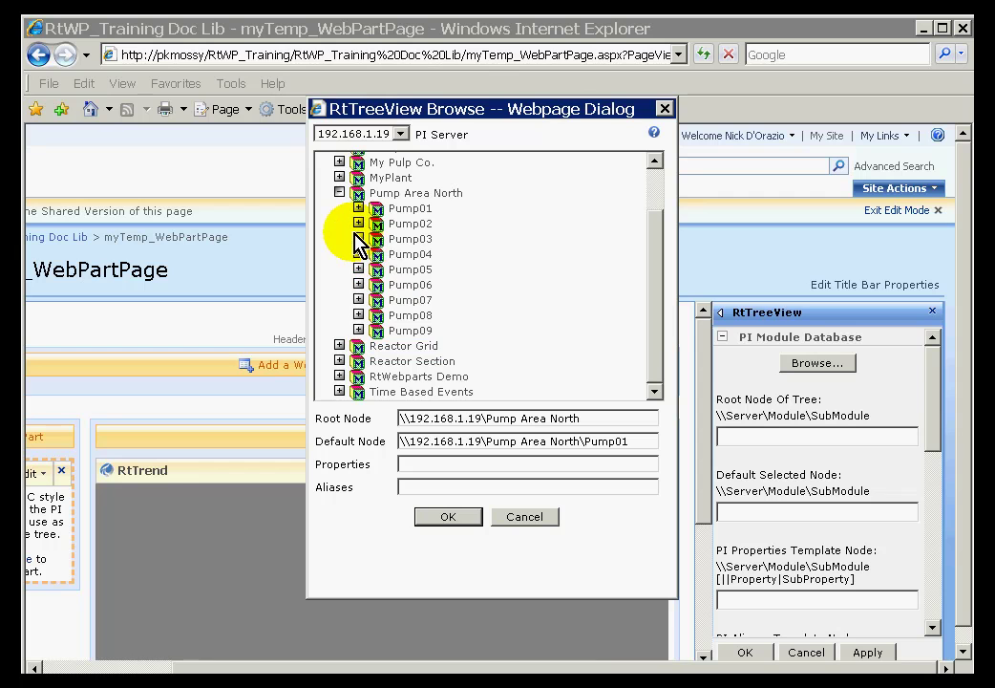
click(453, 488)
click(416, 465)
click(417, 486)
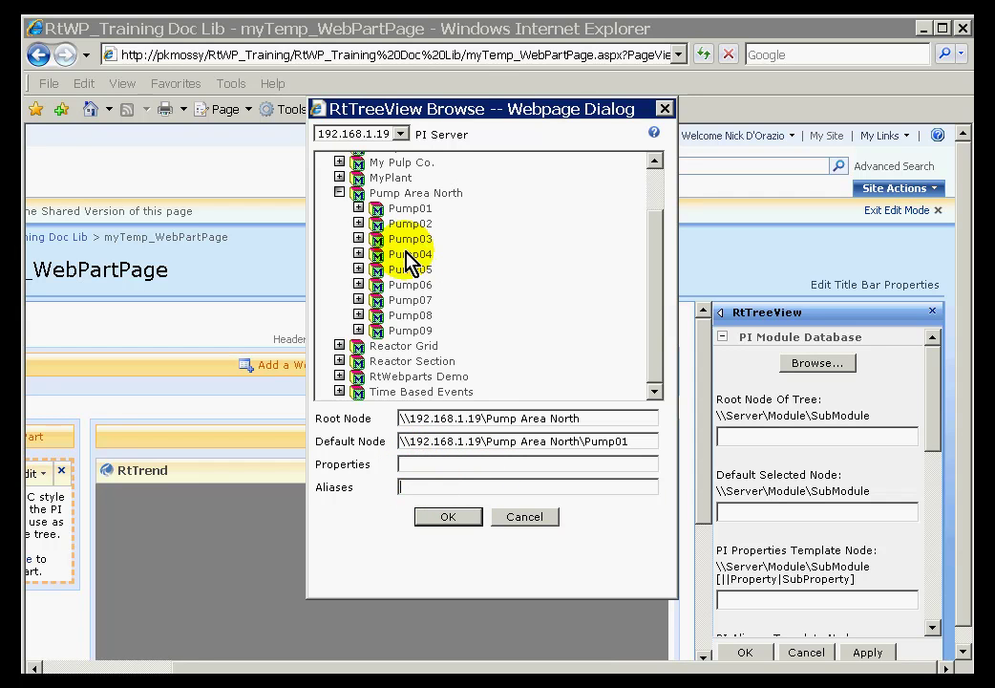
Accept the nodes, keep Alias Tag List on, and set Filter Value to Module Name
click(448, 516)
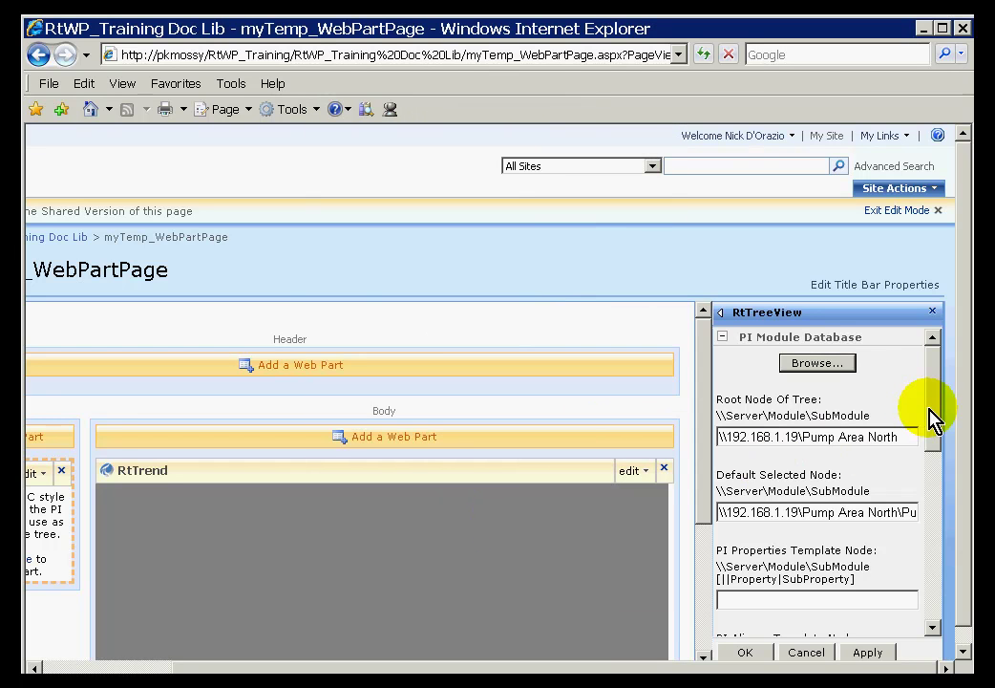
drag(935, 415, 940, 528)
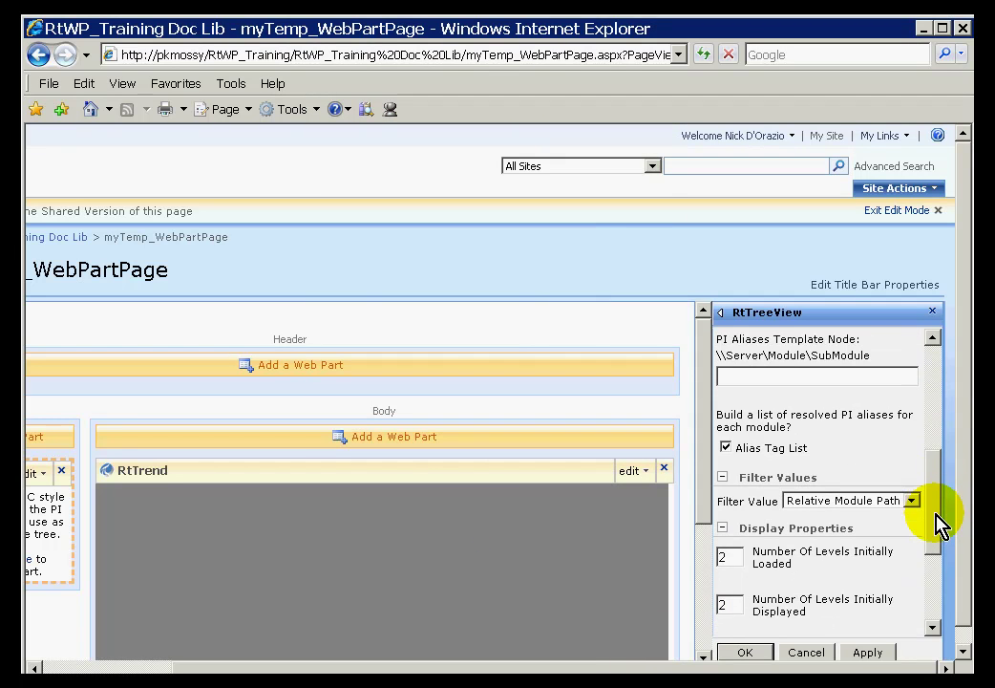
click(725, 448)
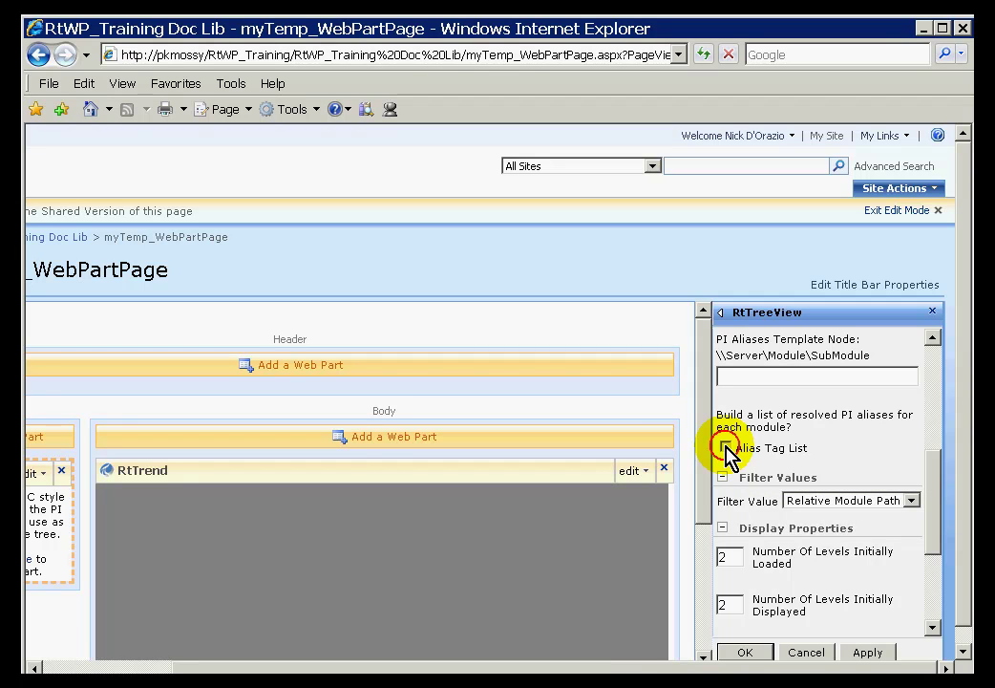
click(726, 446)
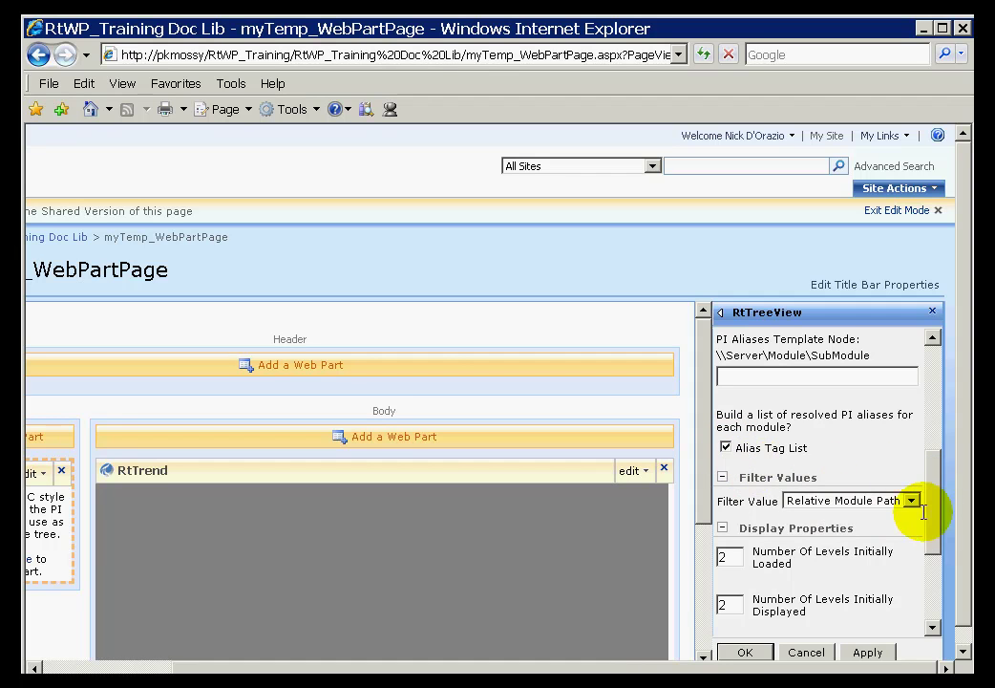
drag(934, 509, 934, 547)
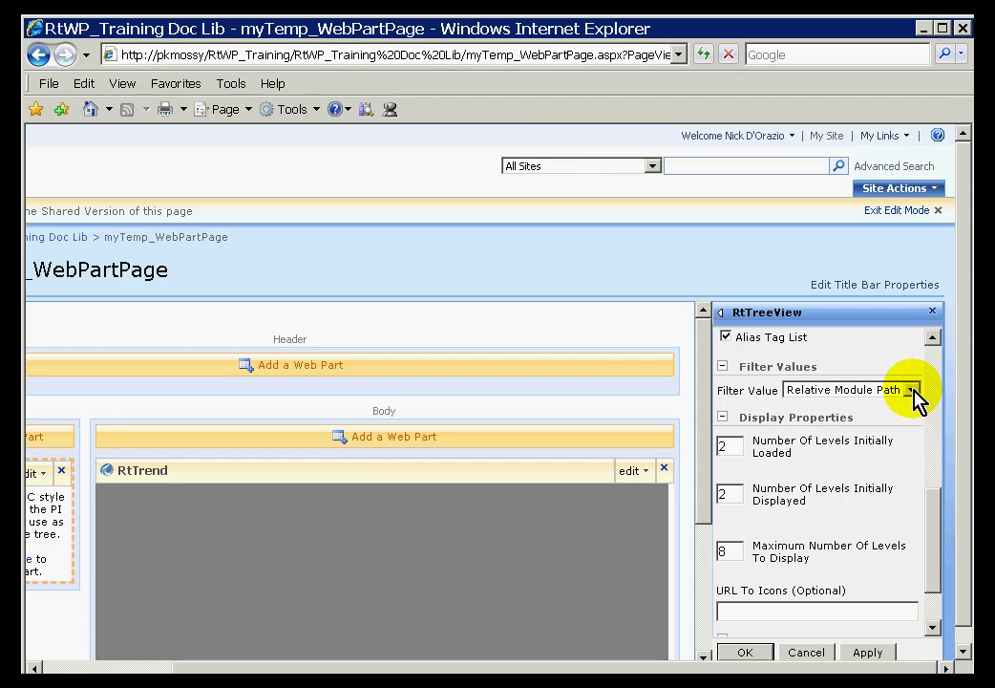
click(913, 390)
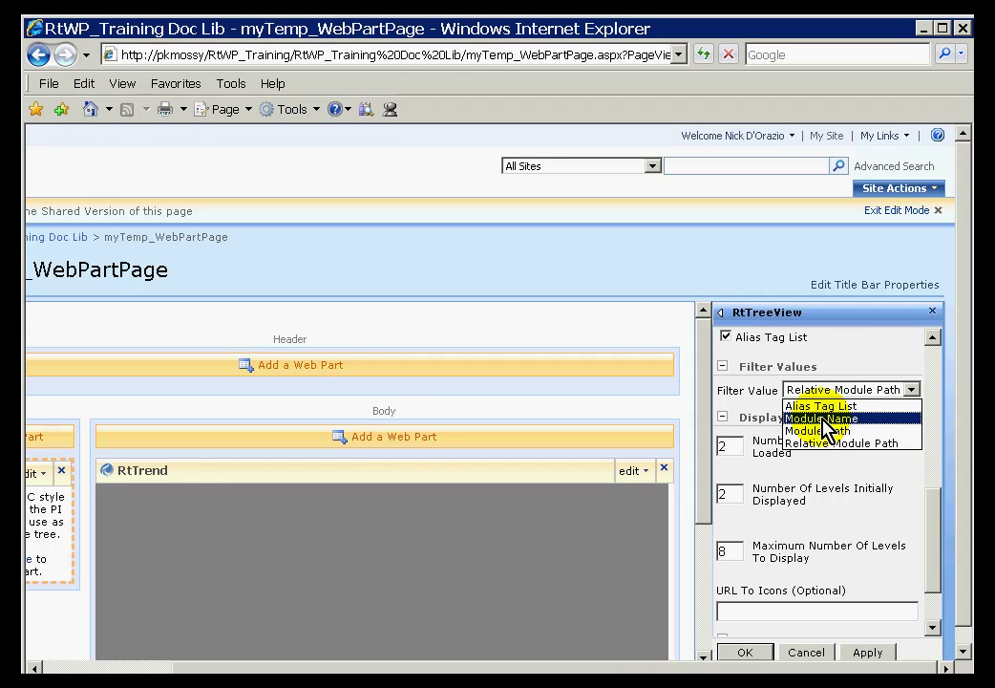
click(824, 419)
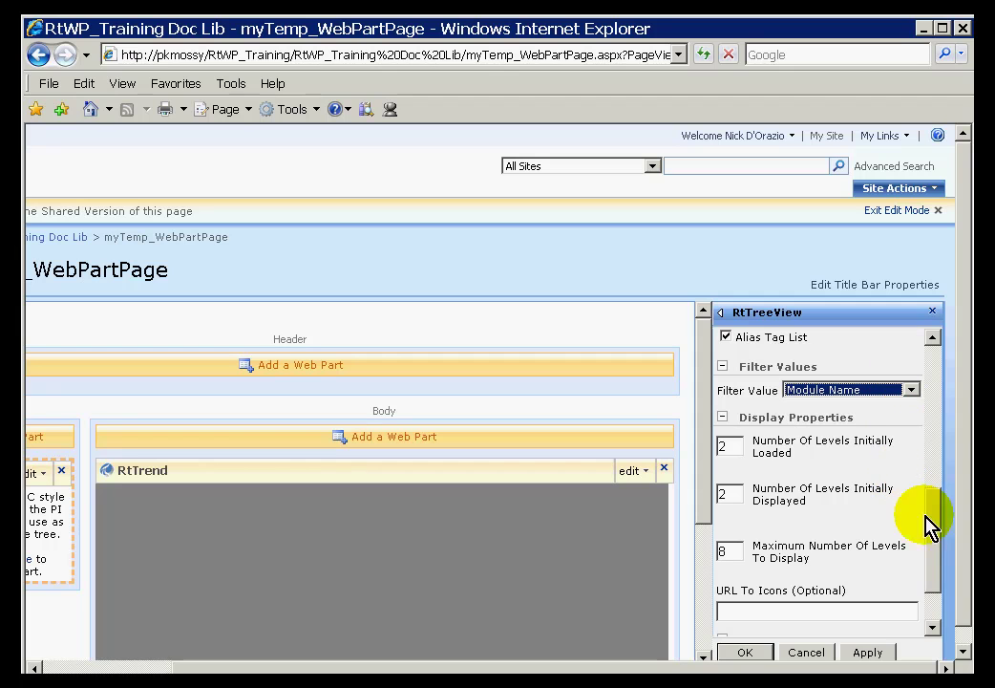
Set levels initially loaded and displayed to 2 and maximum levels to 8
click(731, 450)
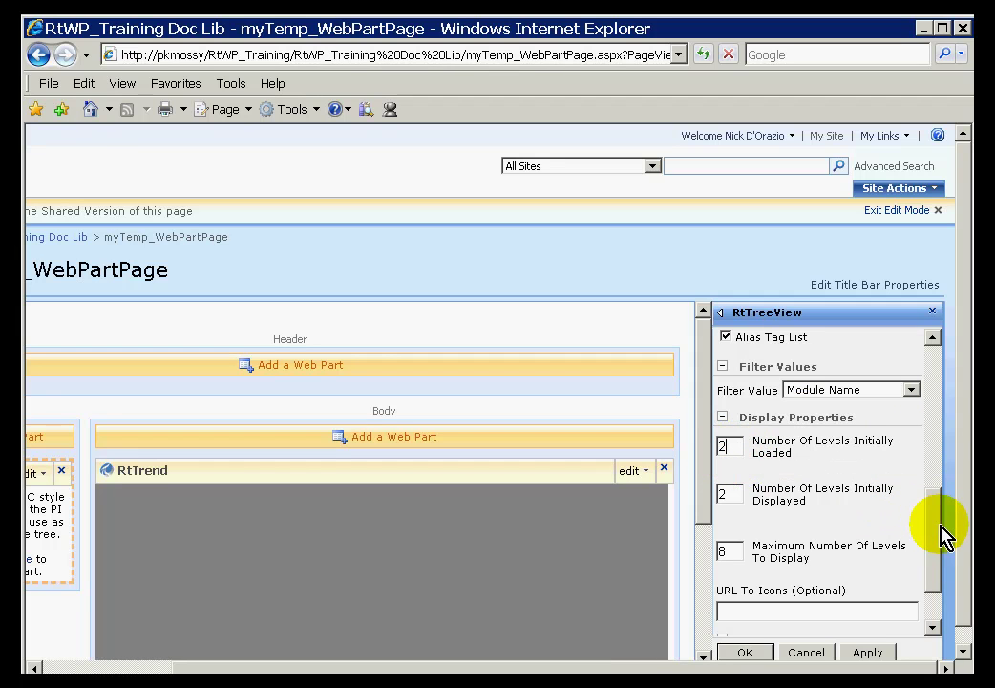
drag(941, 538, 932, 568)
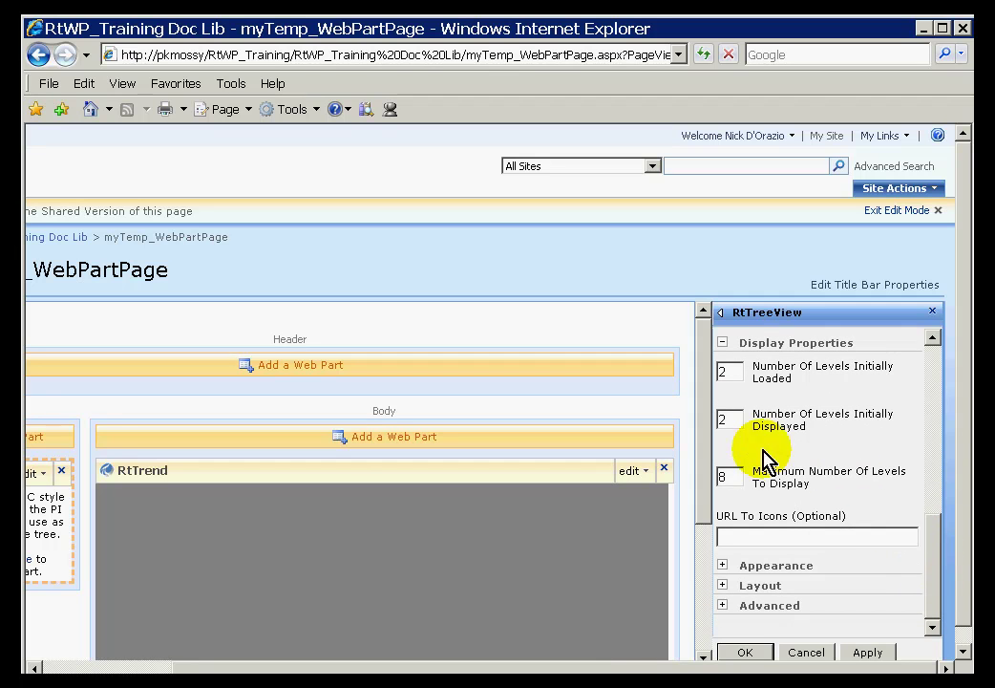
double_click(729, 473)
click(743, 533)
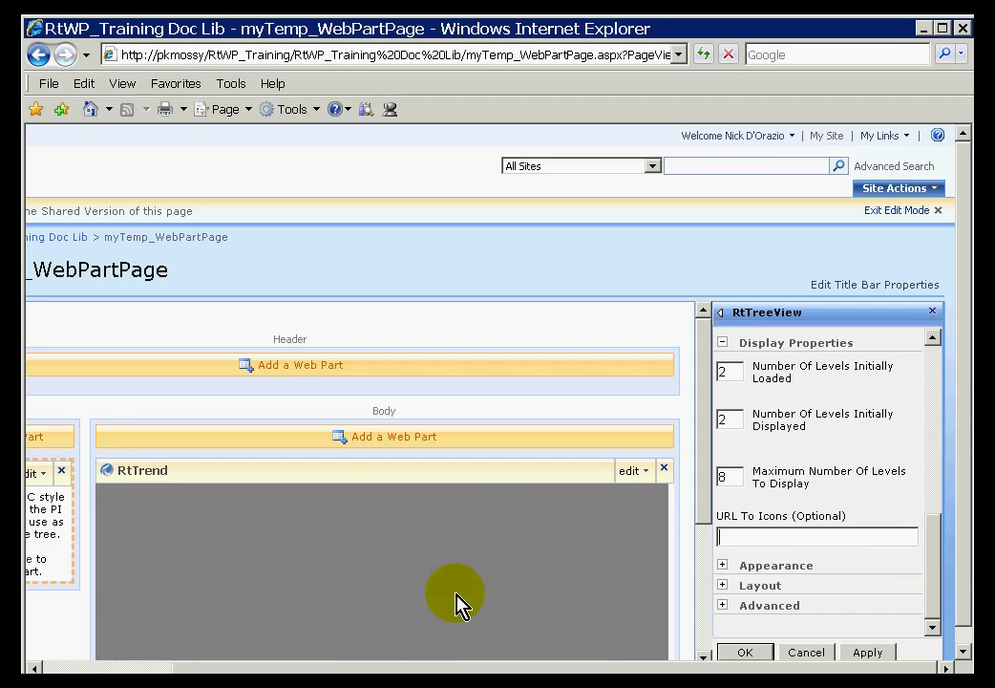
drag(284, 665, 156, 661)
drag(615, 661, 783, 665)
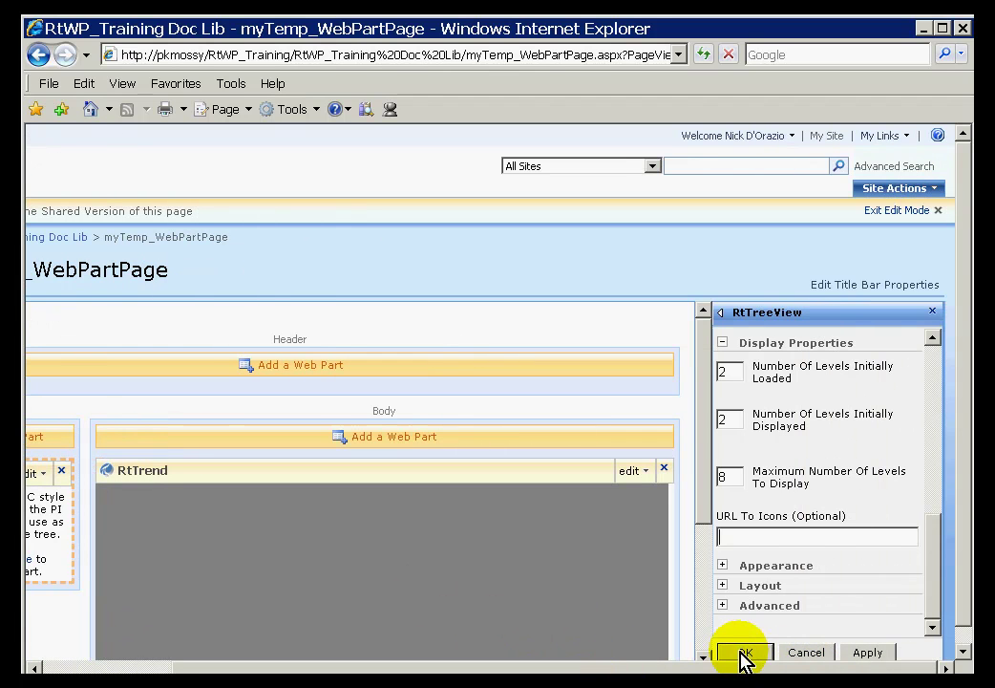
Apply and save the RtTreeView settings, then exit edit mode
click(859, 654)
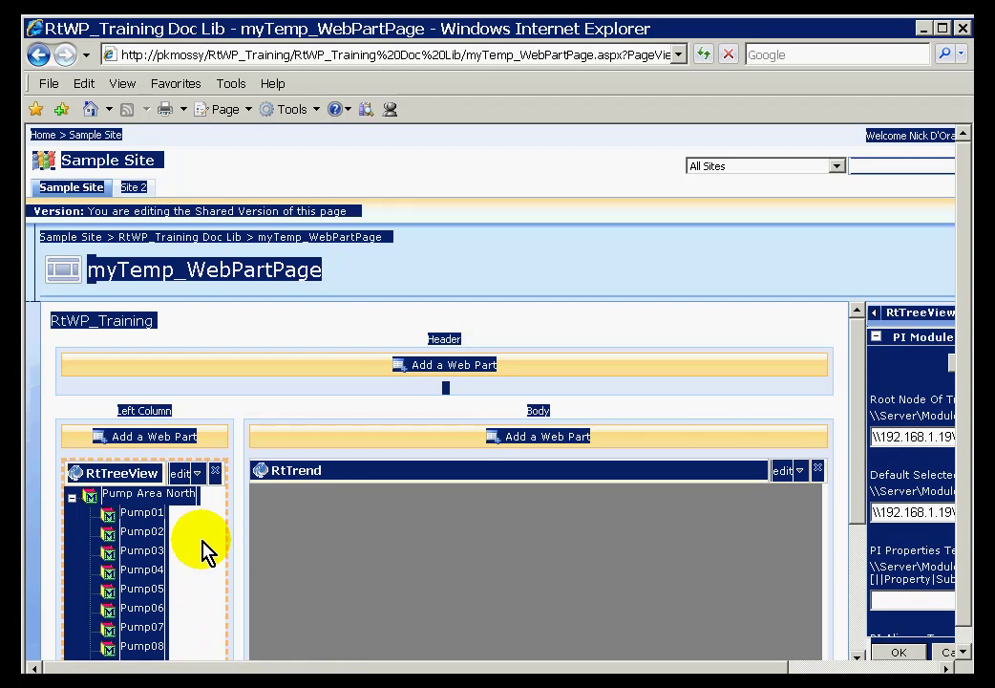
click(205, 553)
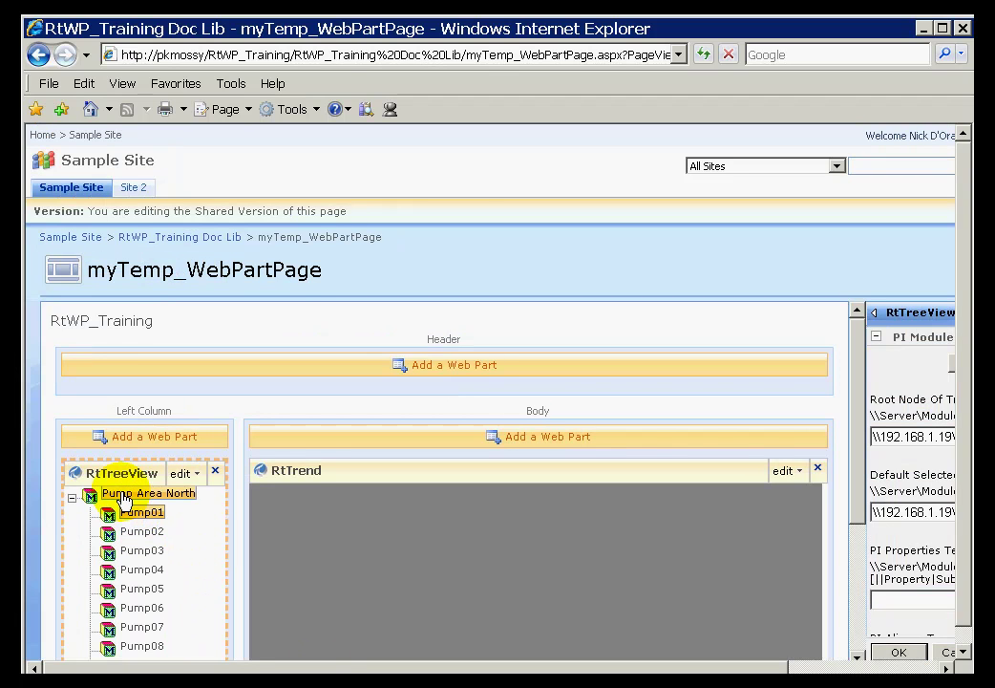
ctrl+click(140, 532)
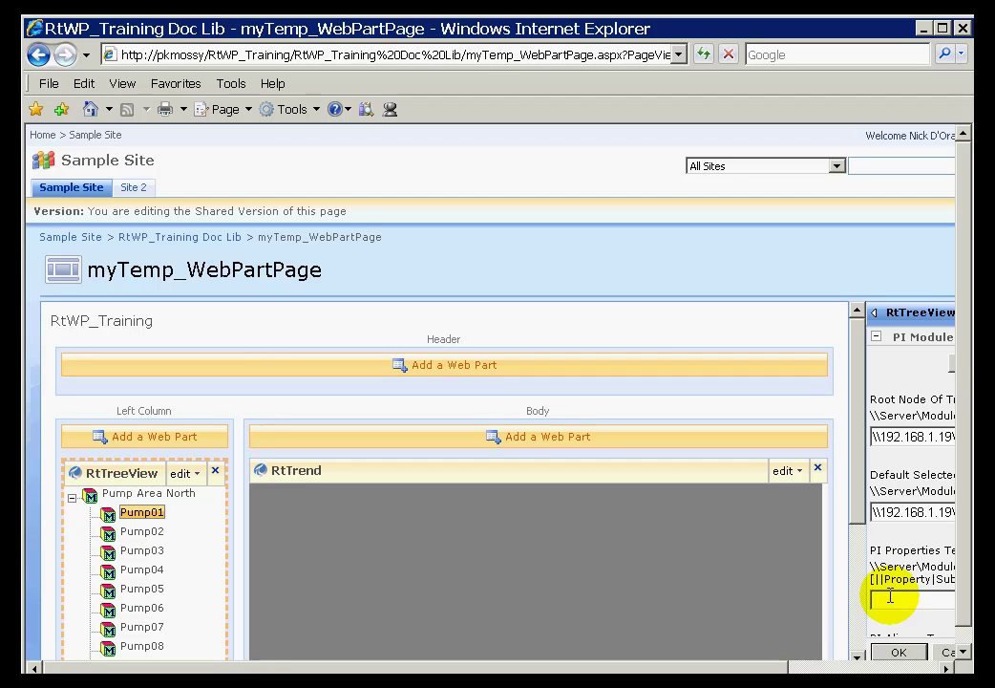
click(963, 649)
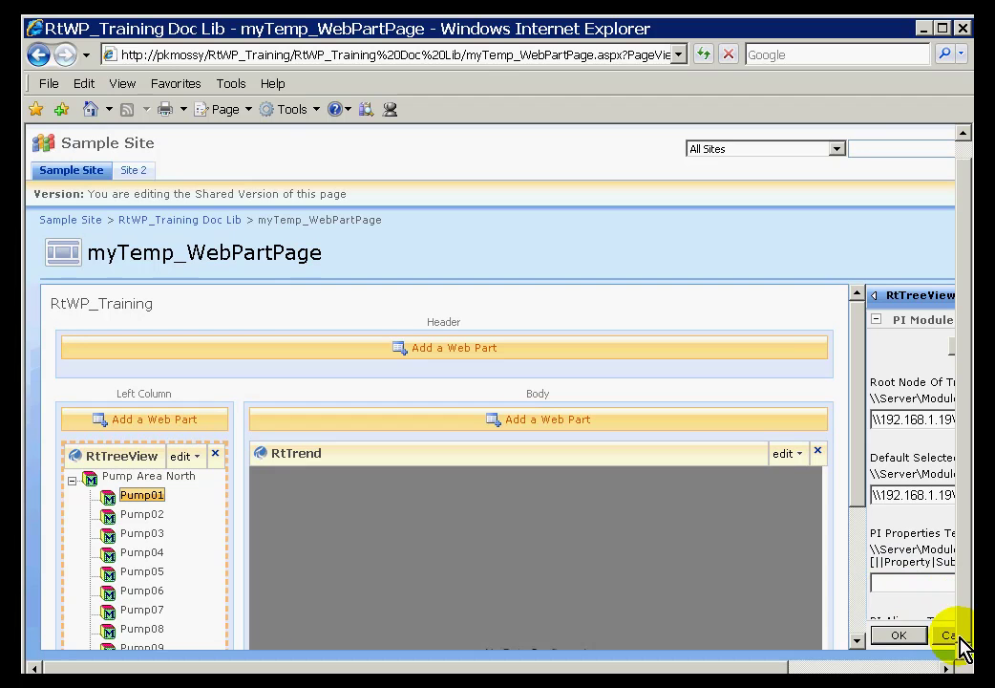
click(903, 636)
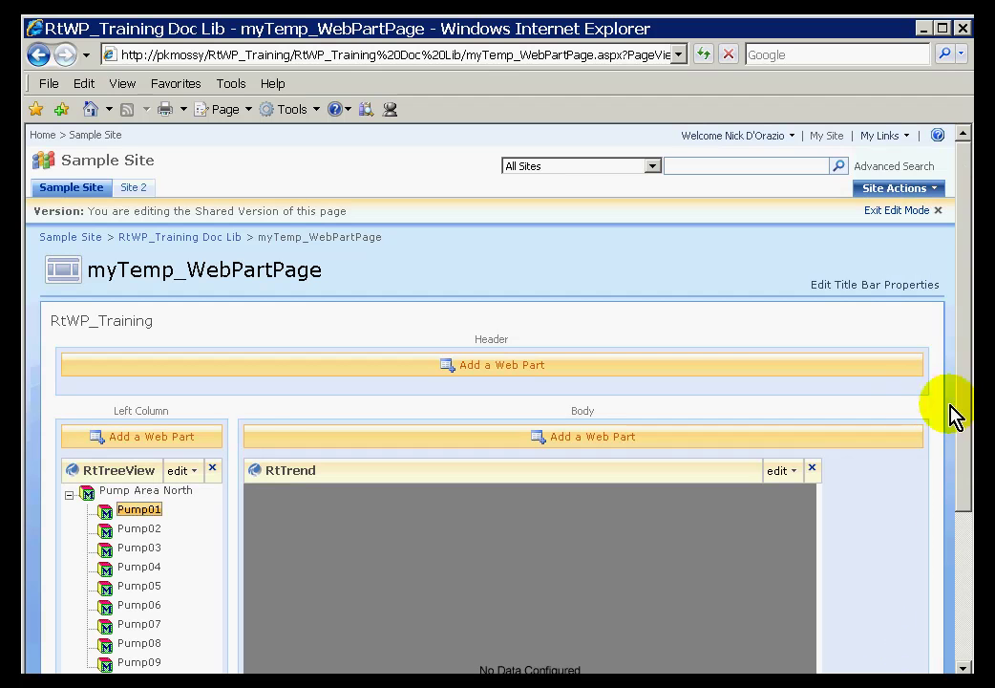
click(891, 212)
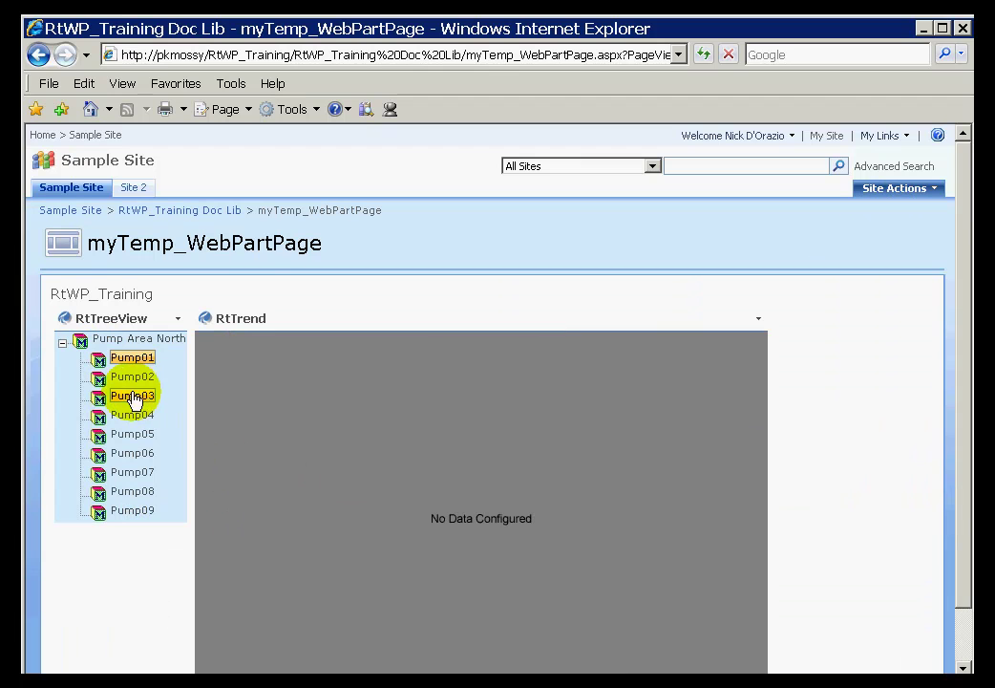
Select Pump02, Pump03, Pump04 and the Pump Area North root in the tree
click(134, 382)
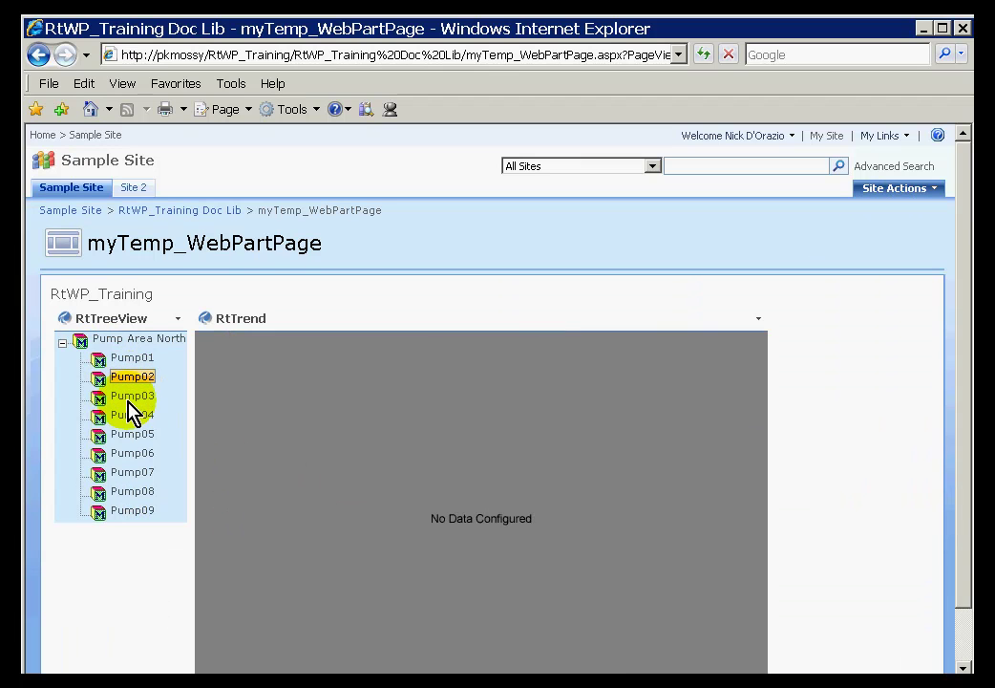
click(131, 396)
click(127, 417)
click(164, 338)
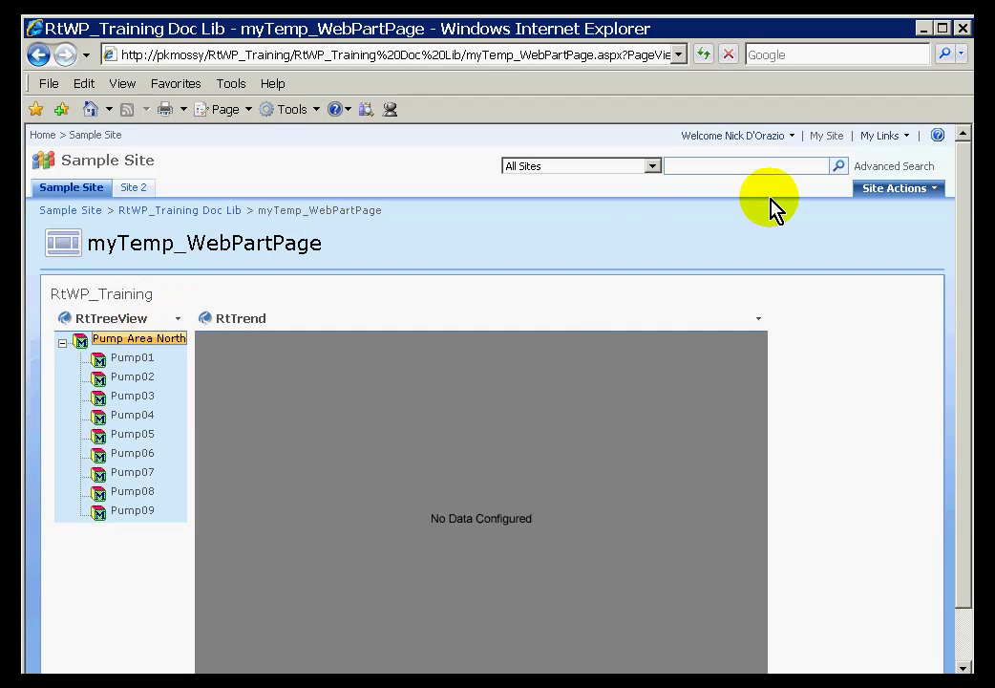
Put the page back in edit mode and have RtTreeView provide its parameters to RtTrend
click(867, 194)
click(767, 256)
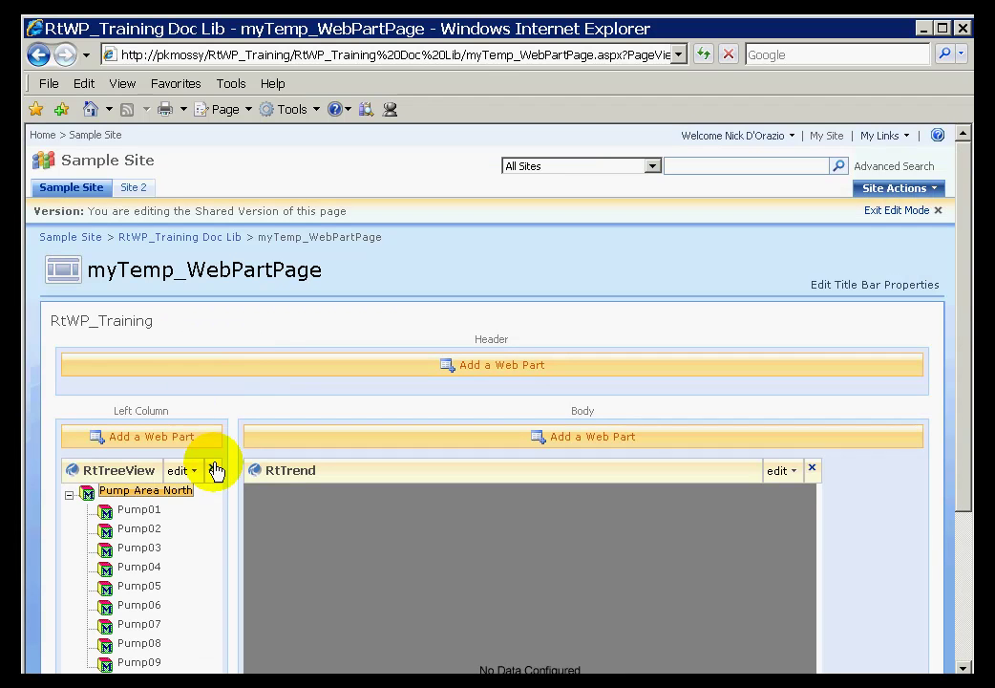
click(188, 469)
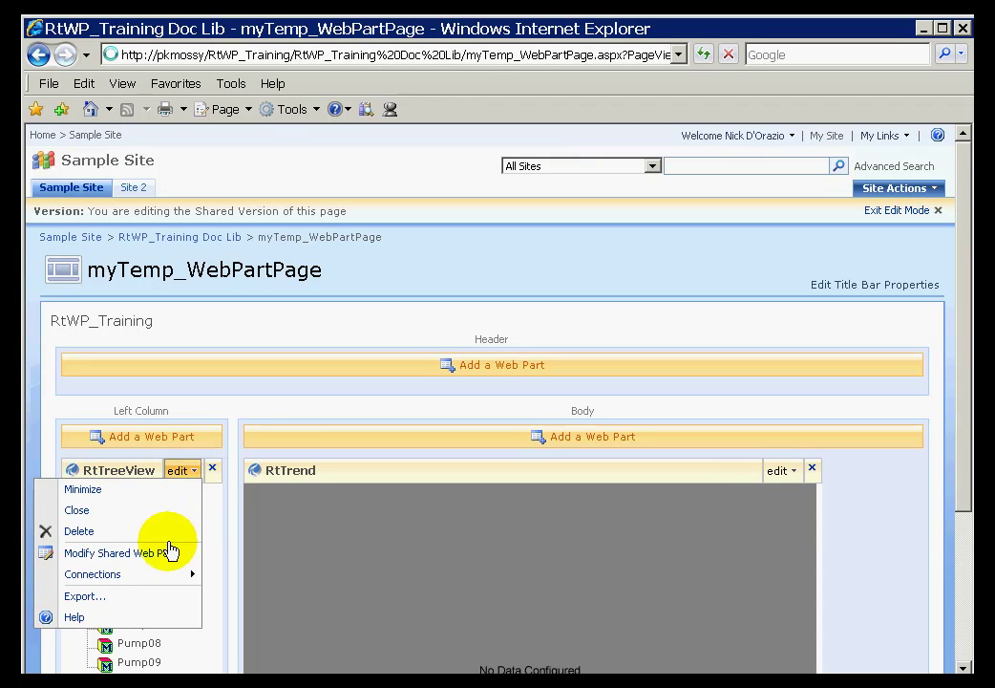
mouse_move(174, 578)
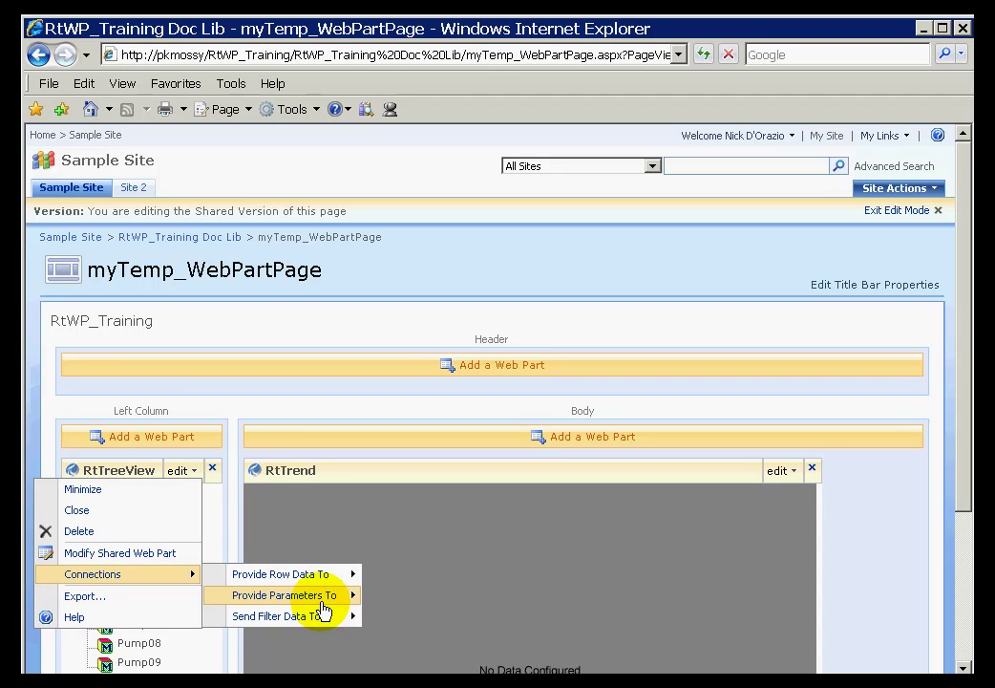
mouse_move(349, 604)
click(412, 601)
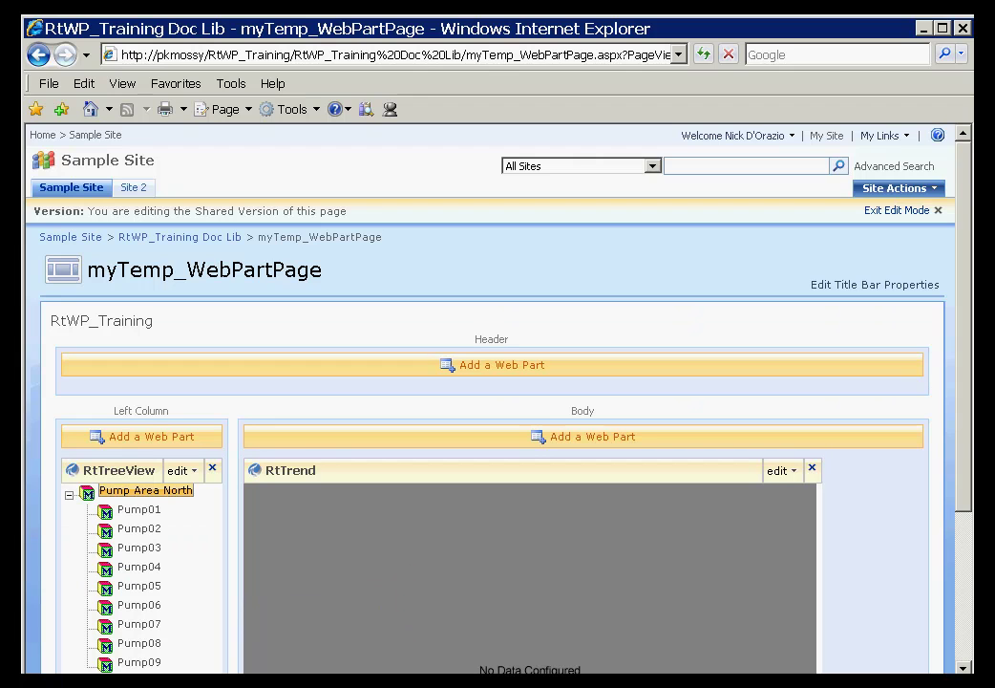
drag(962, 429, 962, 630)
In RtTrend's shared web part settings, connect its selected data to RtTreeView's Alias Tag List
click(780, 250)
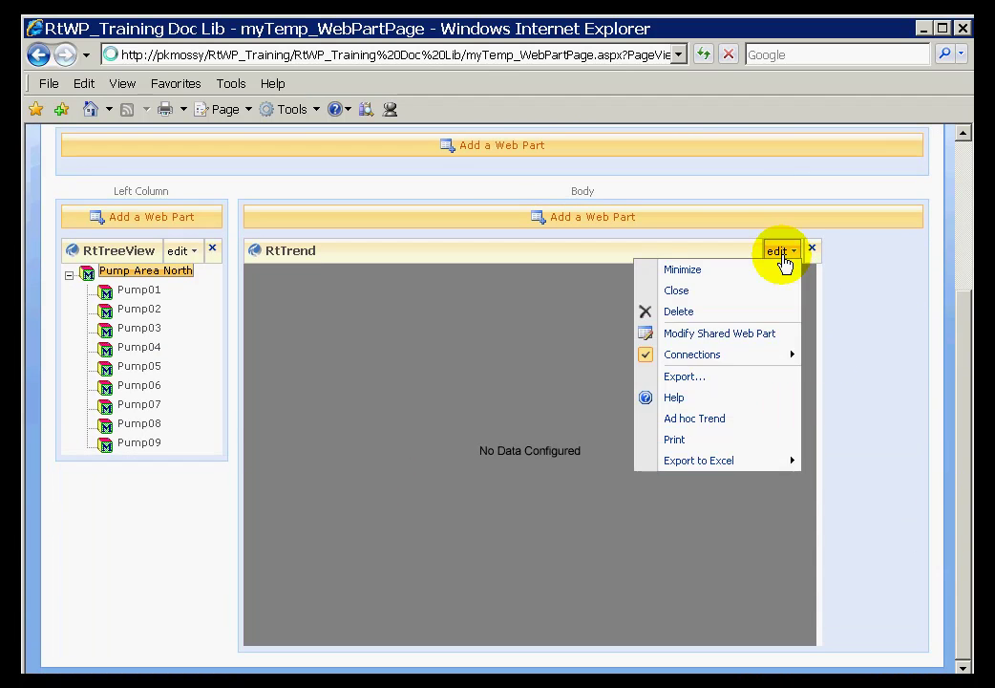
click(731, 336)
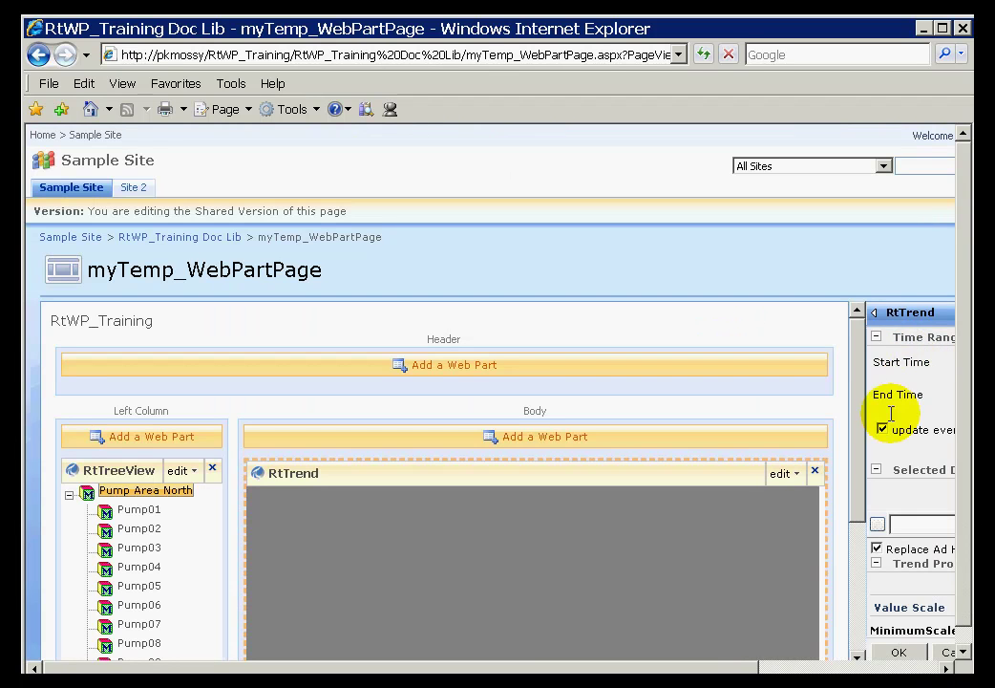
click(858, 659)
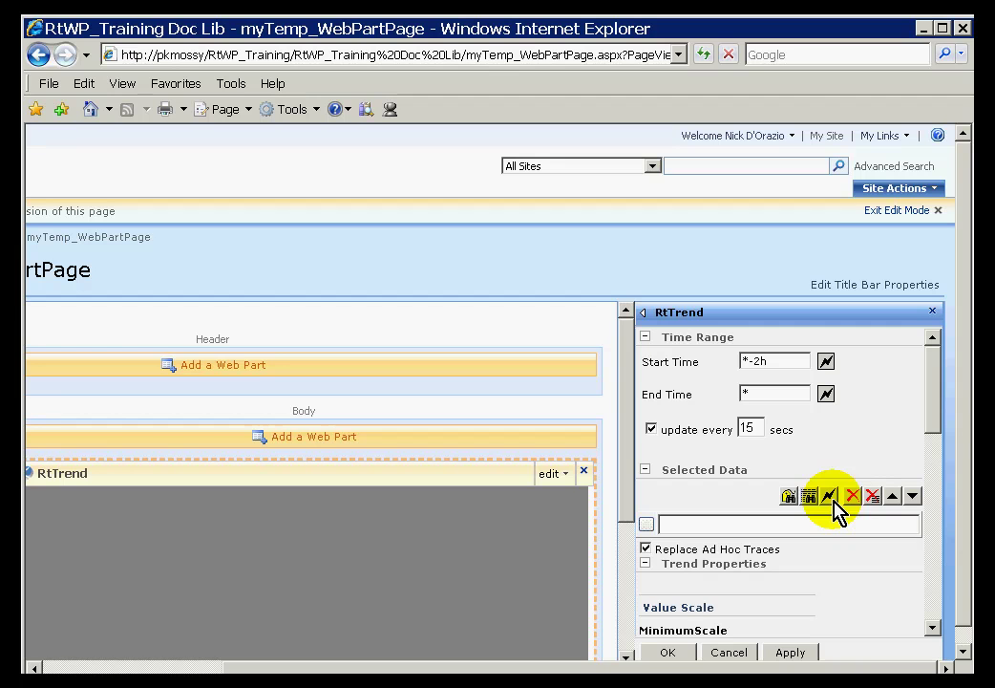
click(829, 496)
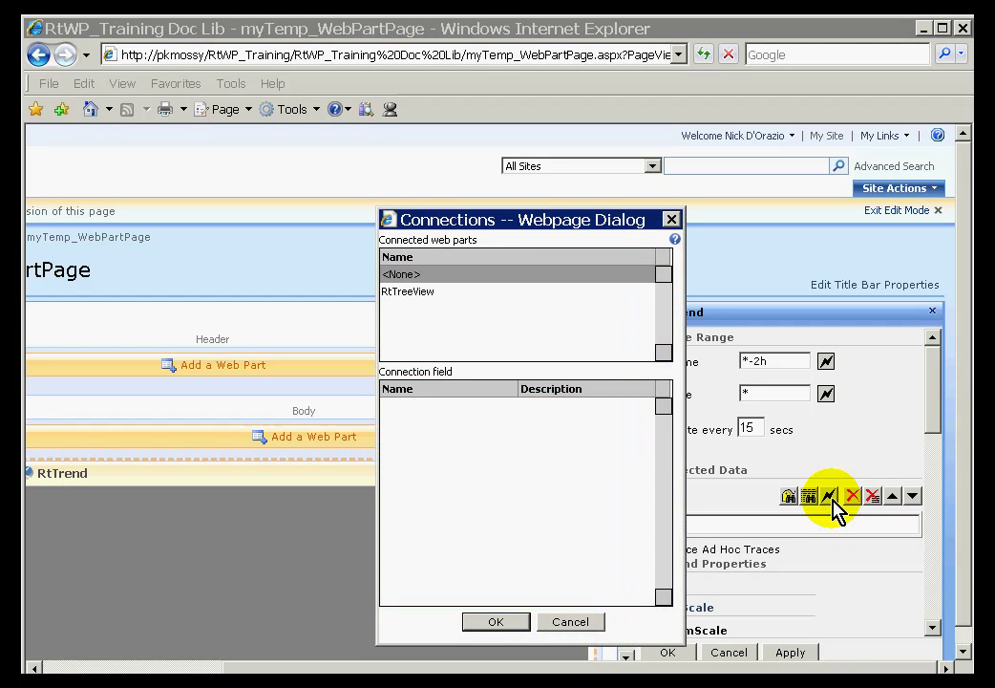
click(410, 296)
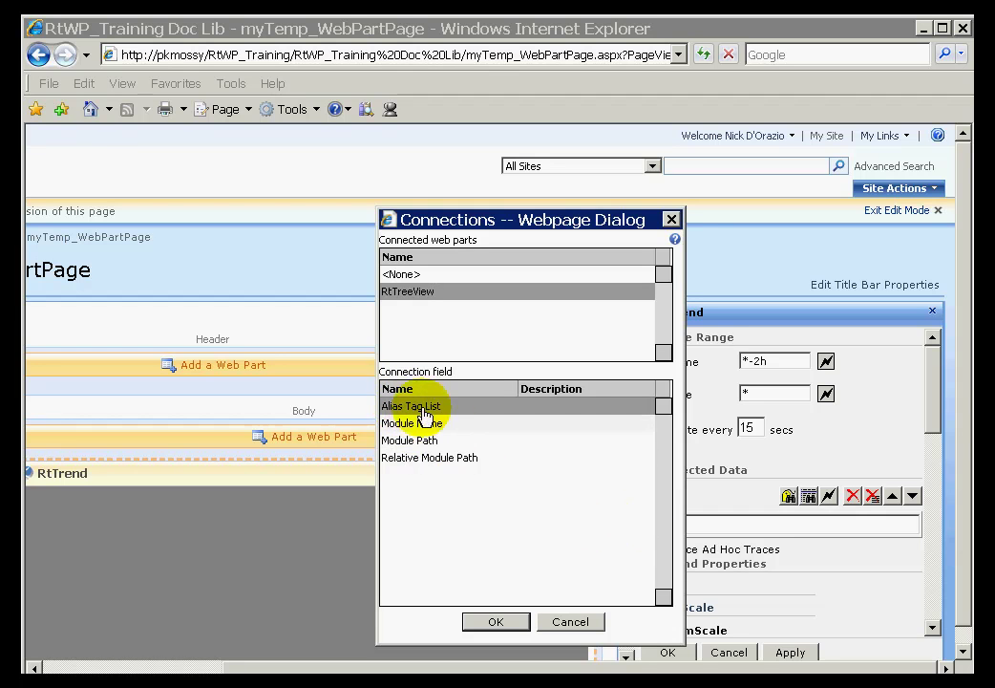
click(489, 623)
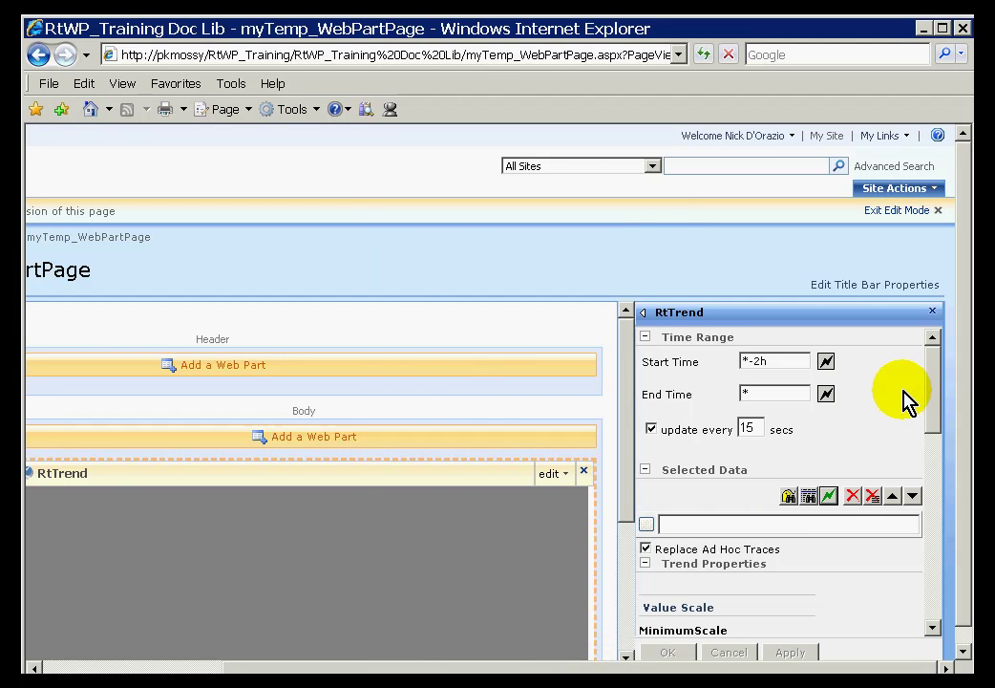
drag(926, 386, 929, 460)
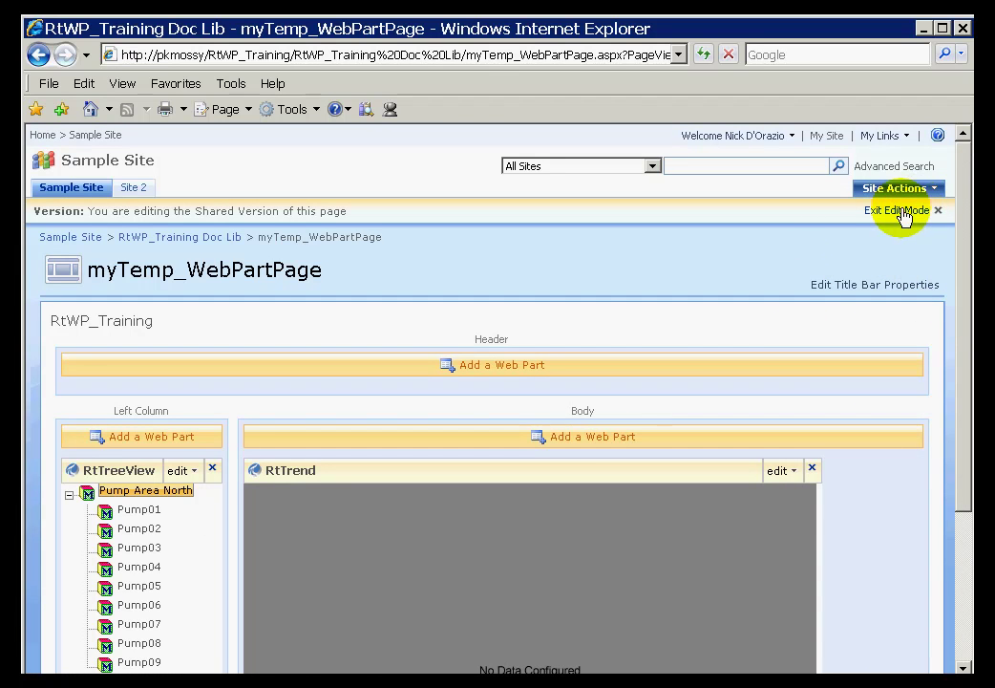
Exit edit mode and pick Pump01, Pump02, Pump05, then Pump08 to confirm the trend follows
click(886, 211)
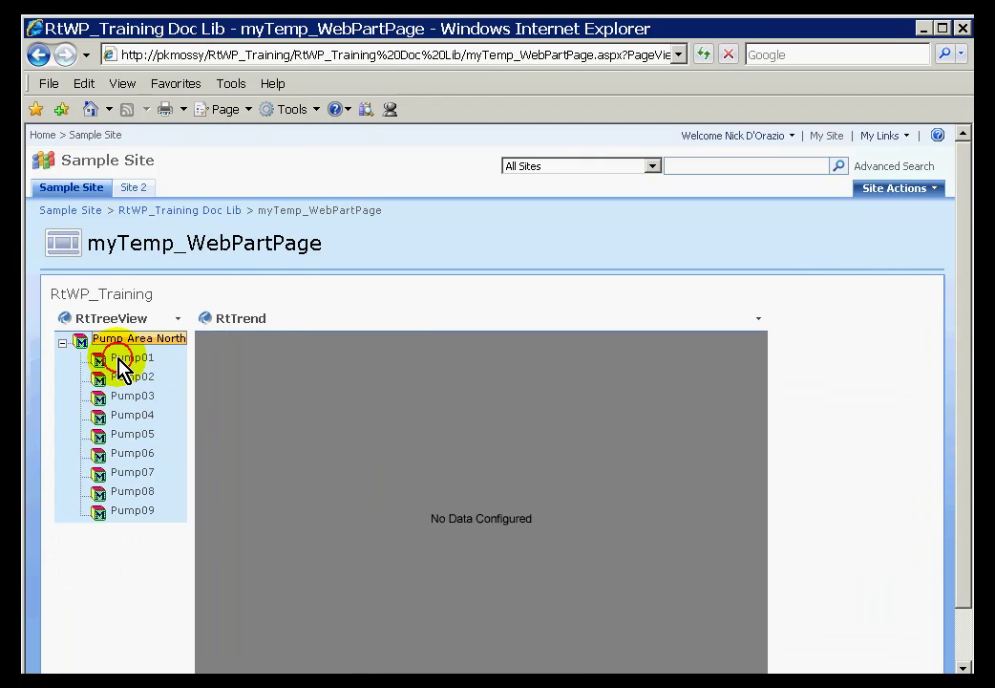
click(119, 359)
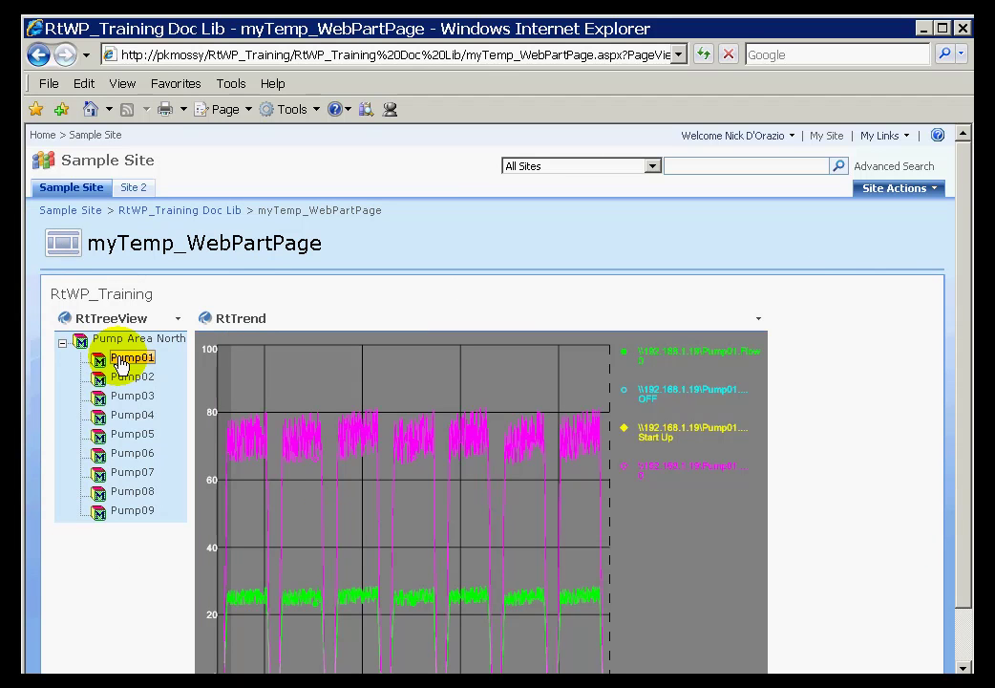
ctrl+click(129, 375)
click(127, 376)
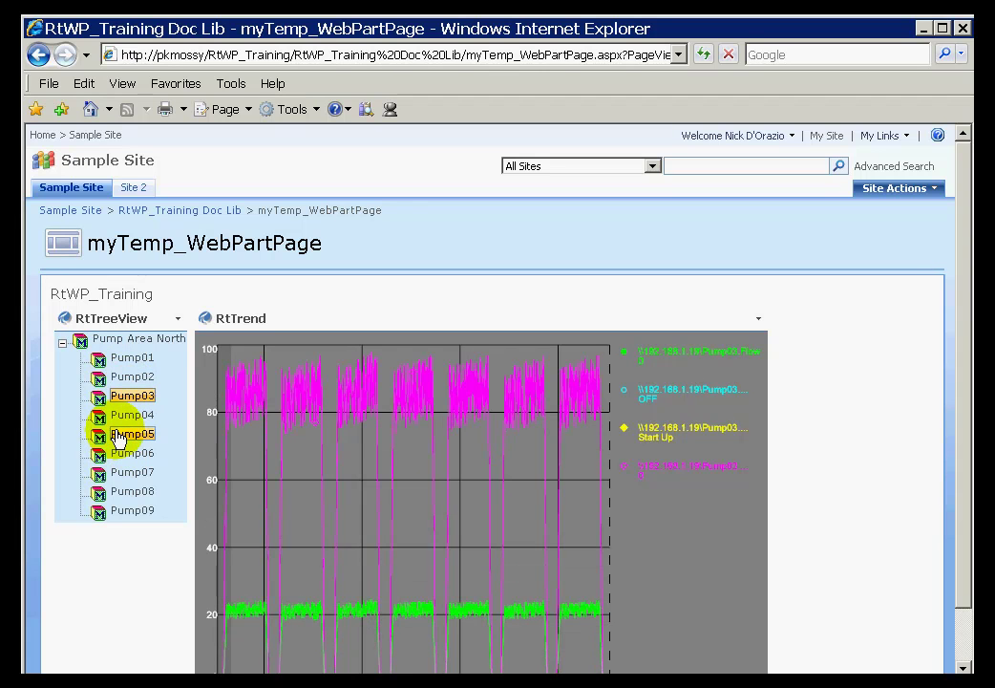
click(132, 434)
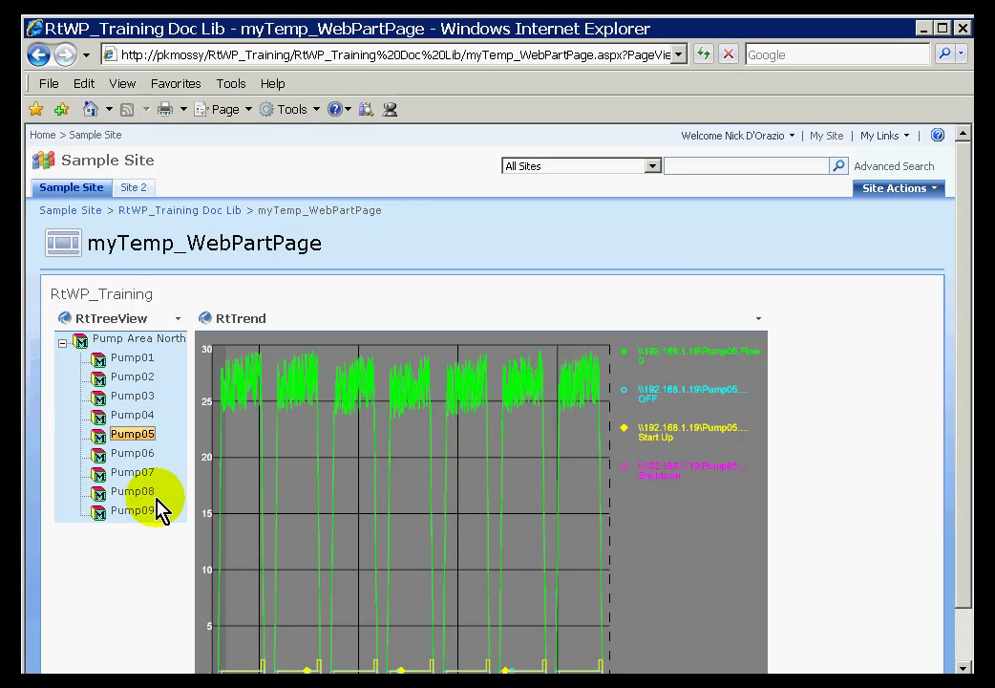
click(124, 492)
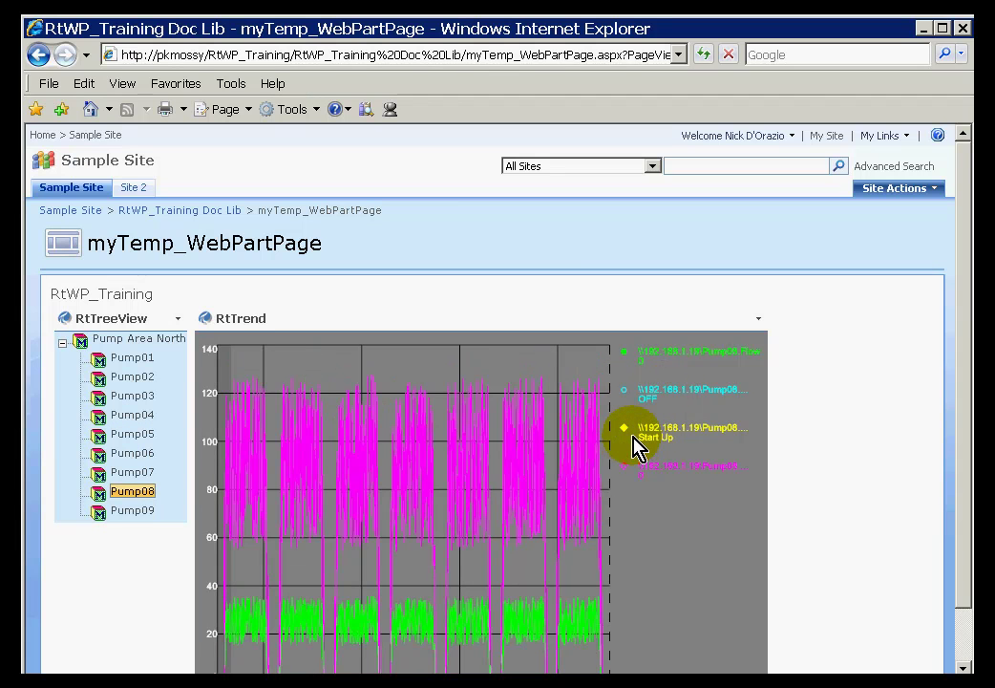